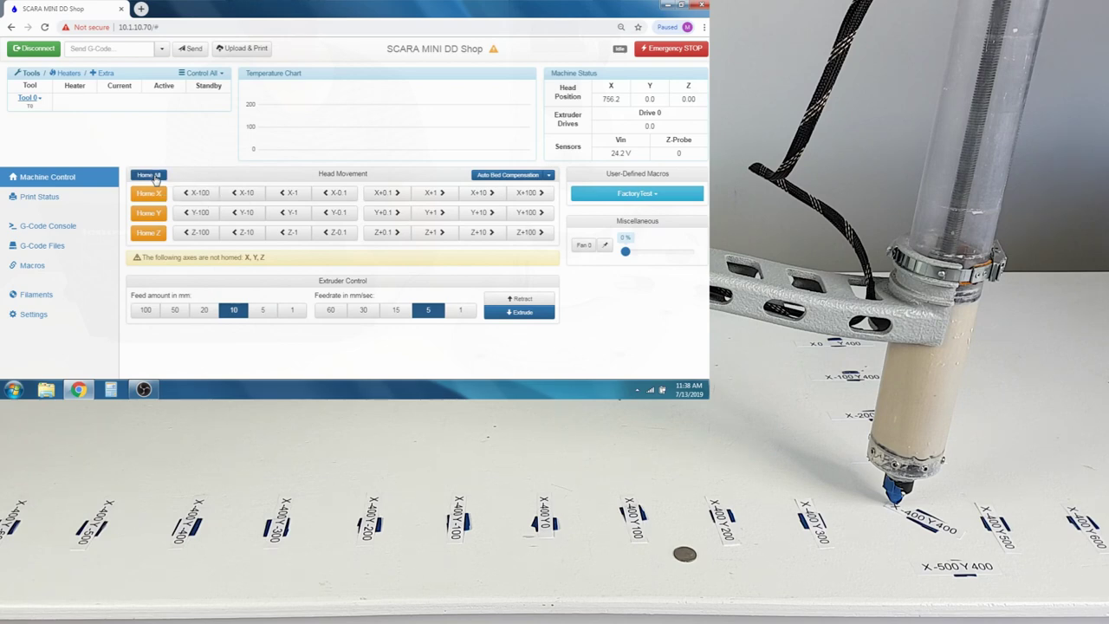
Home all axes of the SCARA printer so the head reads X -400, Y 400, Z 400
{"action": "left_click", "coordinate": [149, 175]}
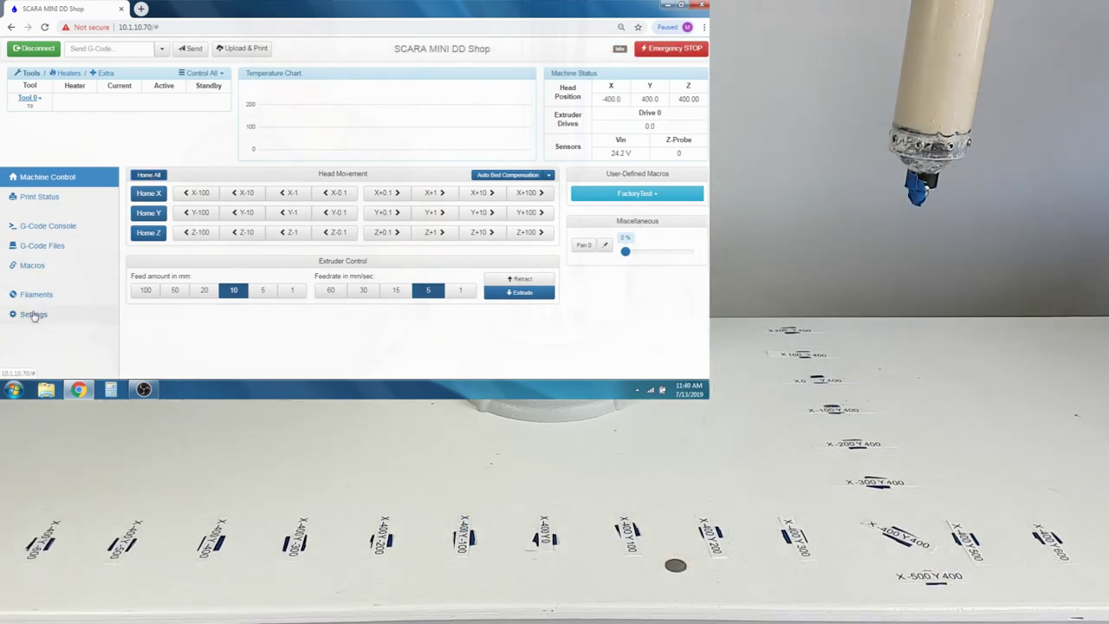
Open homeall.g from the System Editor, review its code, and close it unchanged
{"action": "left_click", "coordinate": [33, 317]}
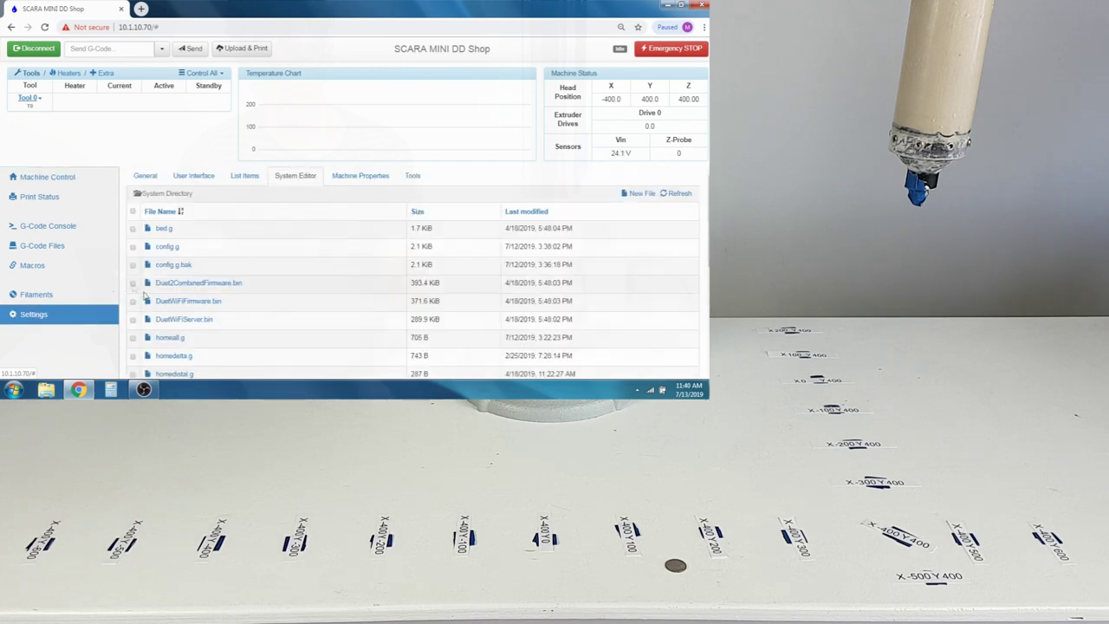
{"action": "right_click", "coordinate": [169, 339]}
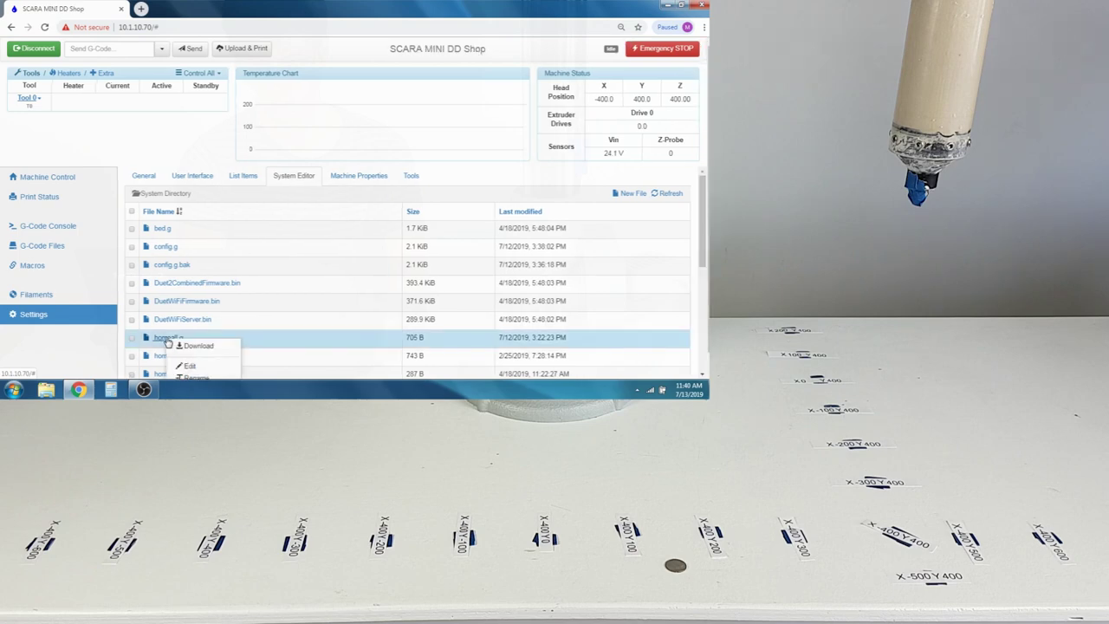
{"action": "left_click", "coordinate": [188, 366]}
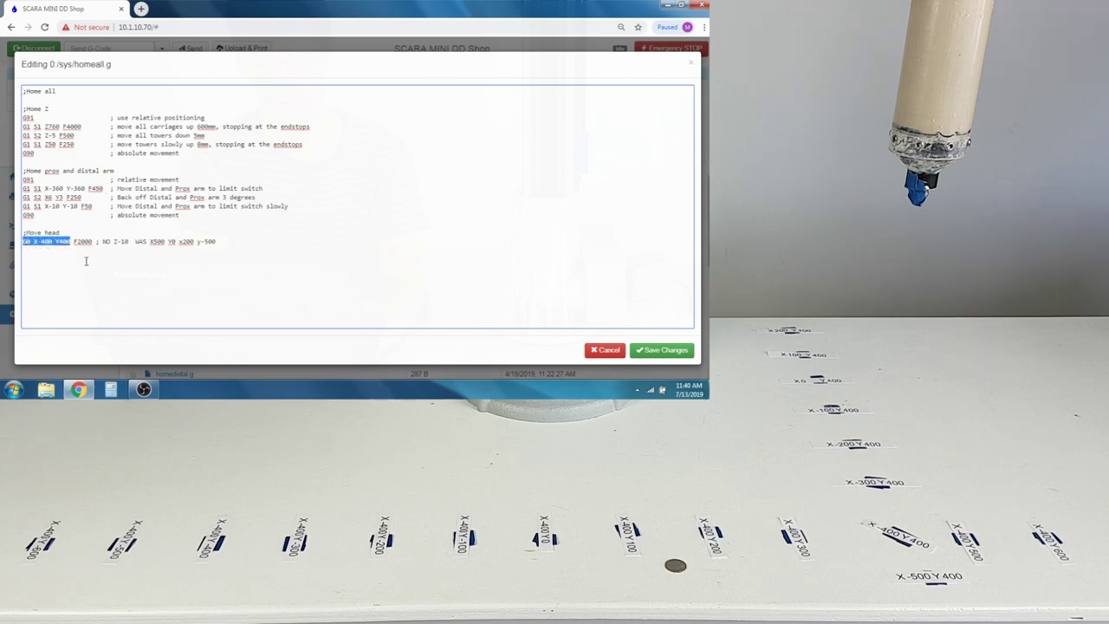
{"action": "left_click", "coordinate": [604, 350]}
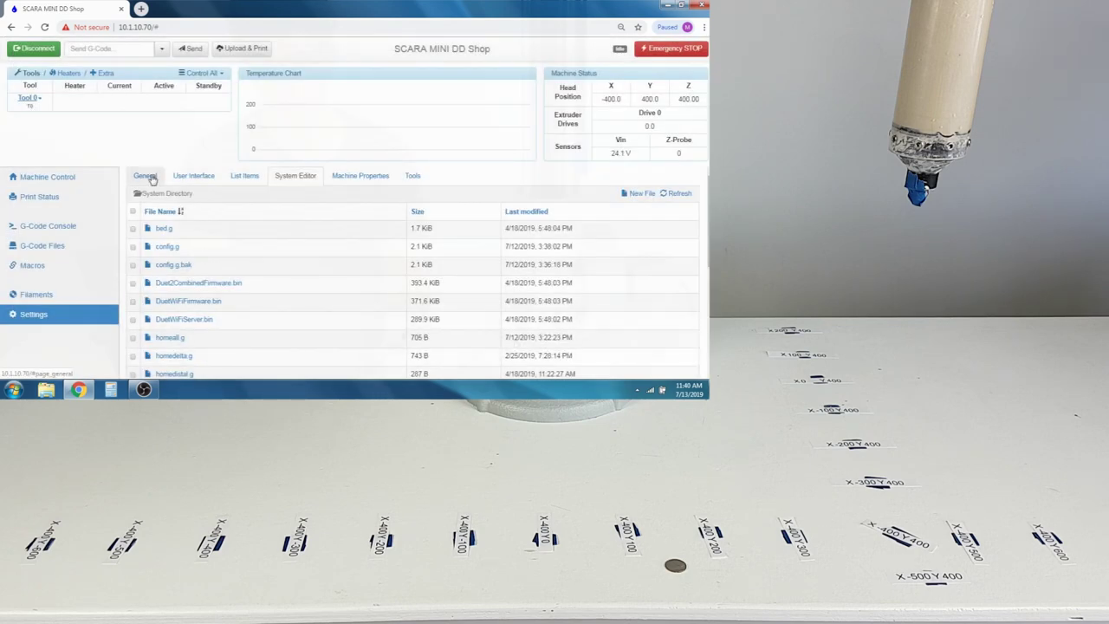
Review Object Placement Scara.gcode without saving, then start printing it
{"action": "left_click", "coordinate": [71, 249]}
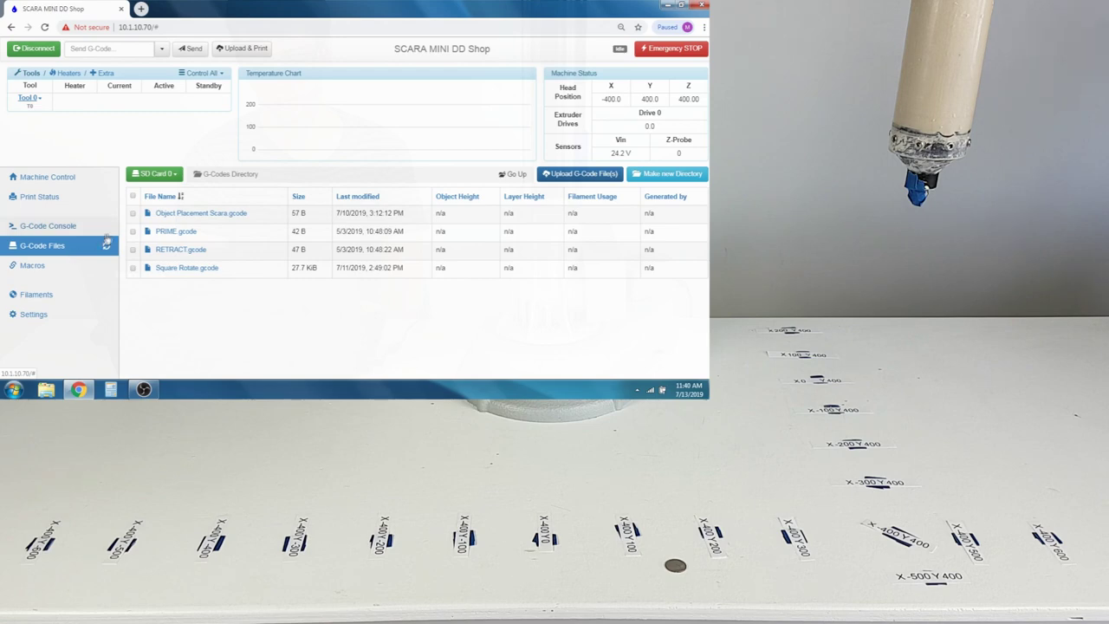
{"action": "right_click", "coordinate": [209, 217]}
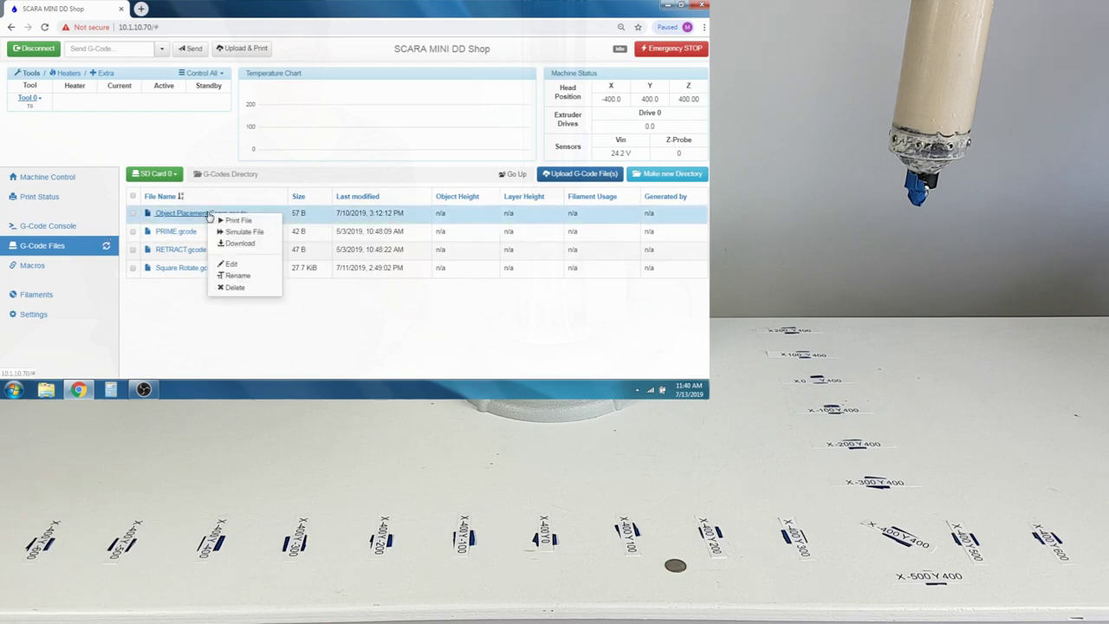
{"action": "left_click", "coordinate": [233, 264]}
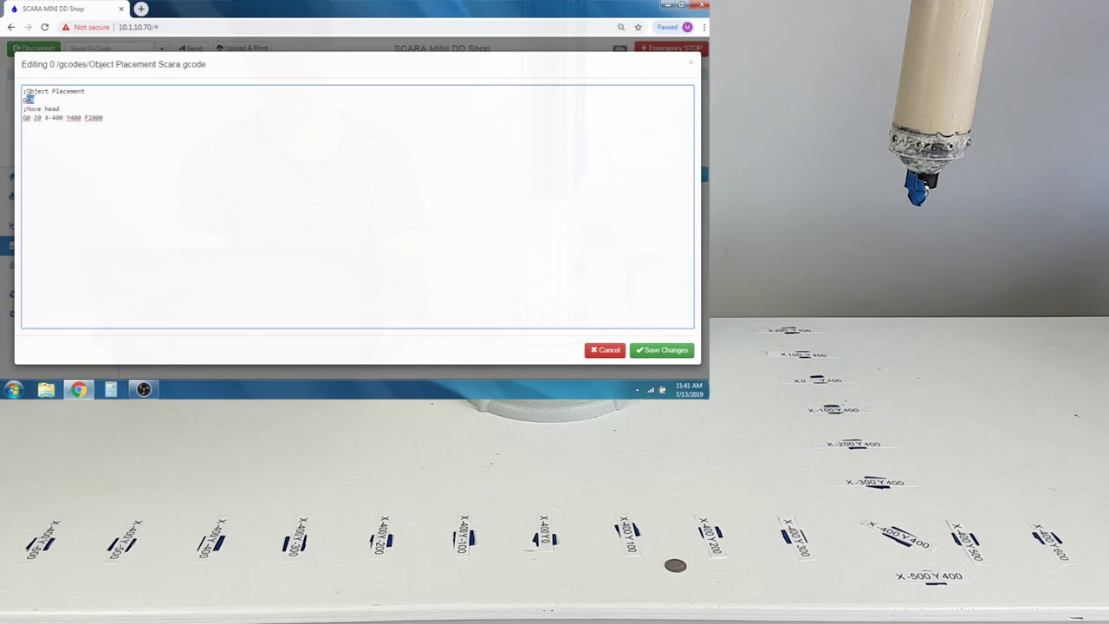
{"action": "left_click", "coordinate": [608, 353]}
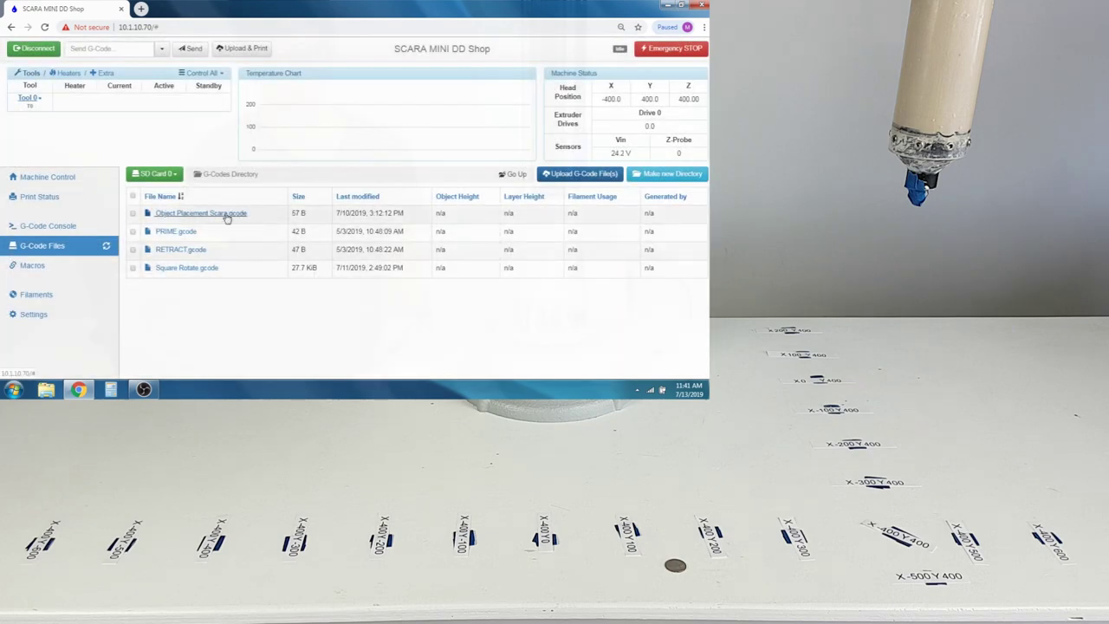
{"action": "left_click", "coordinate": [225, 215]}
Confirm the Object Placement Scara.gcode print so the head ends at X -400, Y 400, Z 0
{"action": "left_click", "coordinate": [440, 121]}
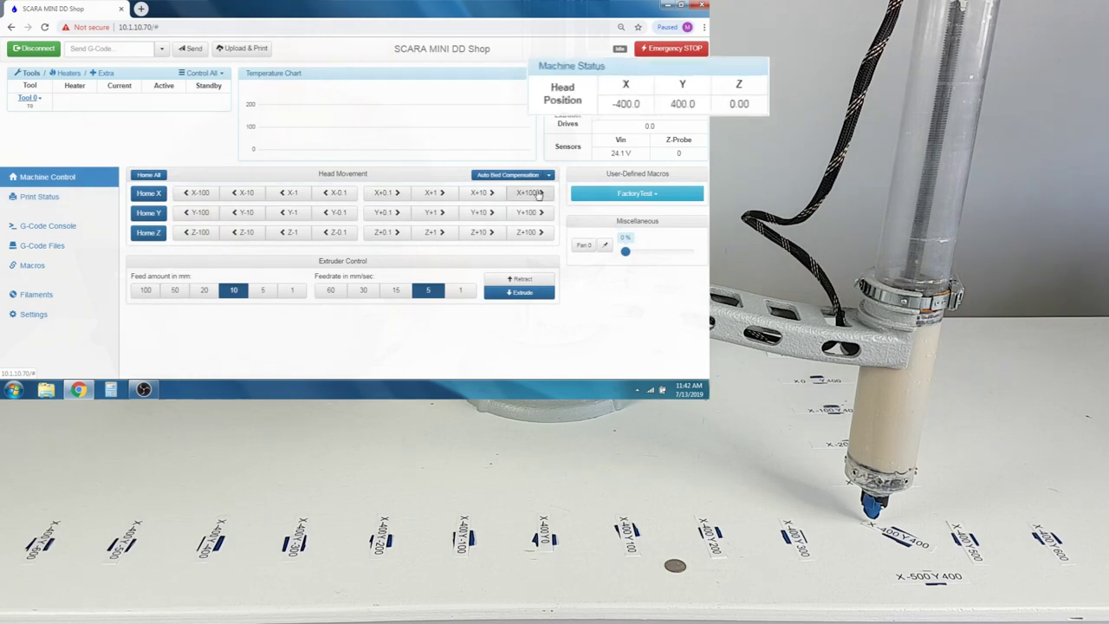
Jog the head X+100 twice, X-100 twice, Y-100 three times, then Y+100 three times
{"action": "left_click", "coordinate": [537, 194]}
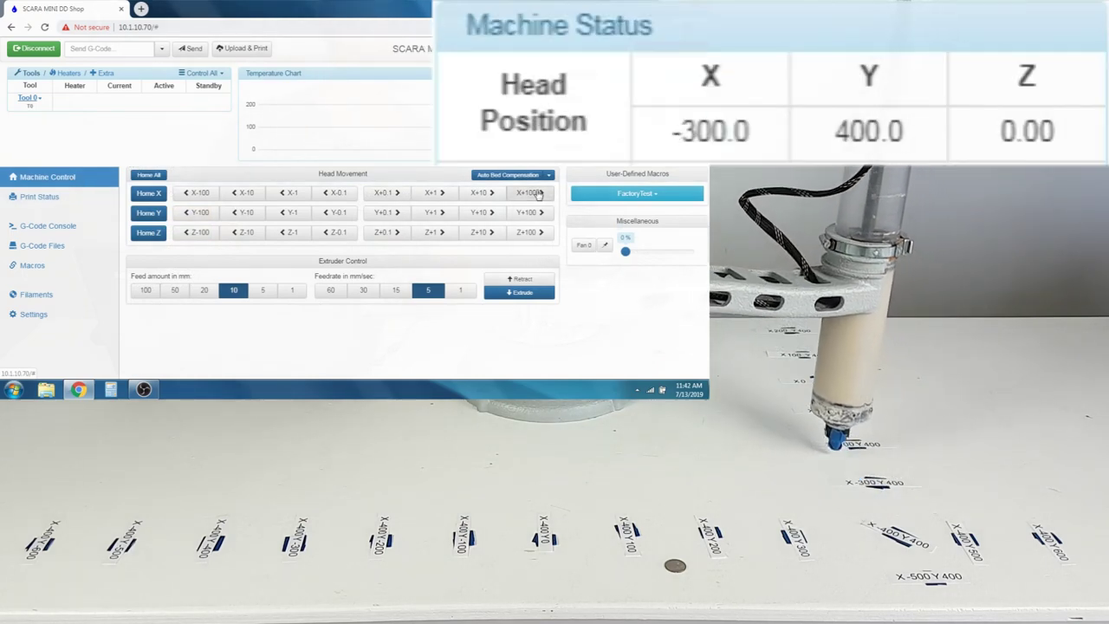
{"action": "left_click", "coordinate": [537, 194]}
{"action": "left_click", "coordinate": [191, 193]}
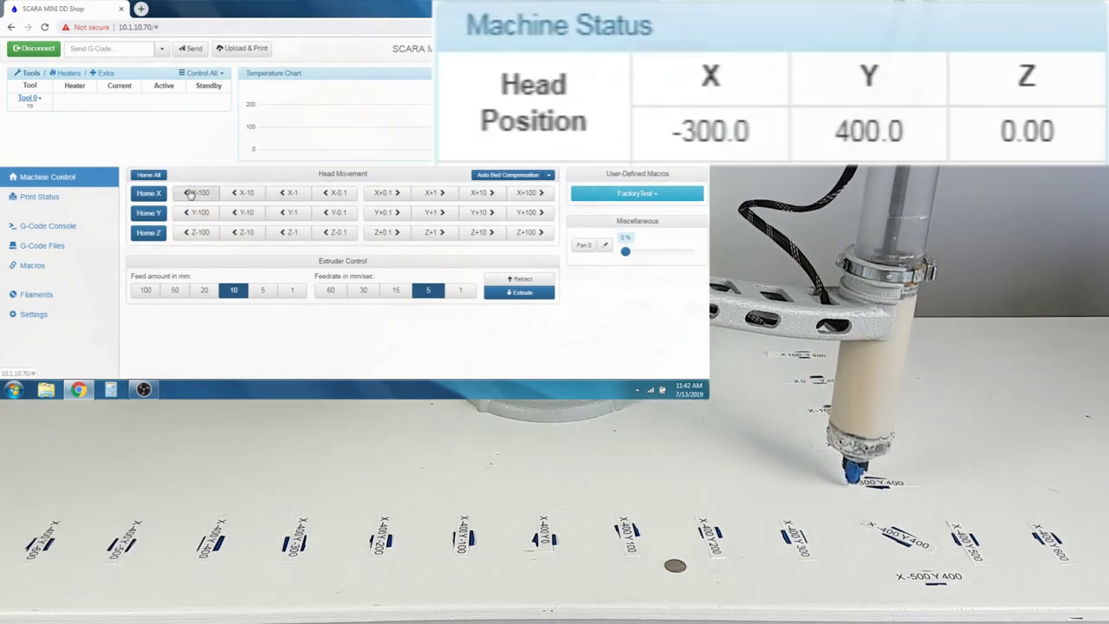
{"action": "left_click", "coordinate": [191, 193]}
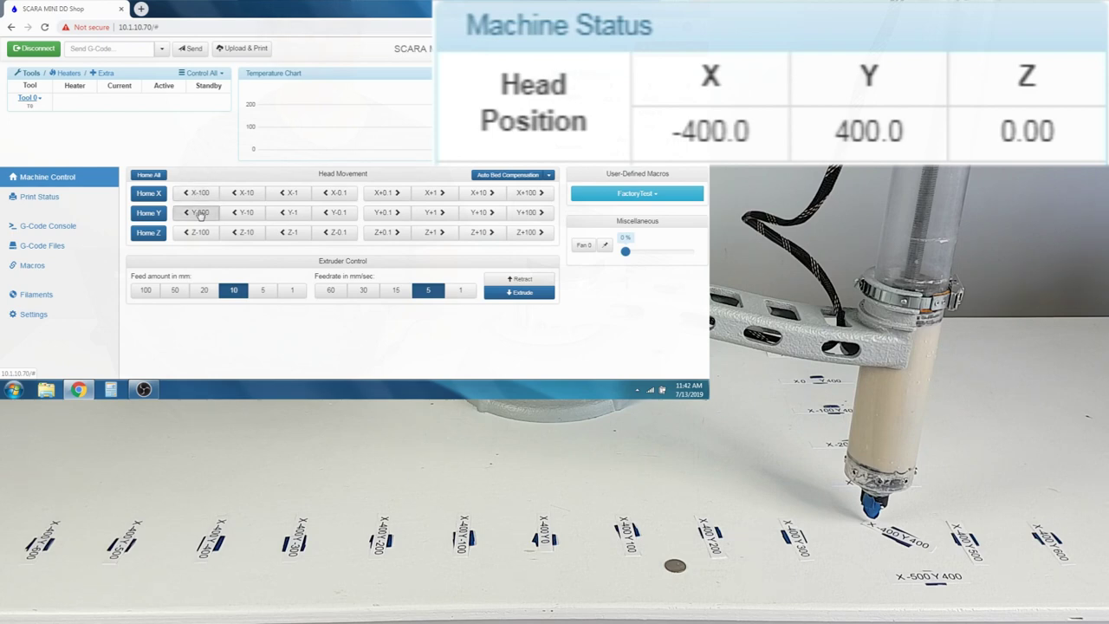
{"action": "left_click", "coordinate": [199, 214]}
{"action": "left_click", "coordinate": [199, 213]}
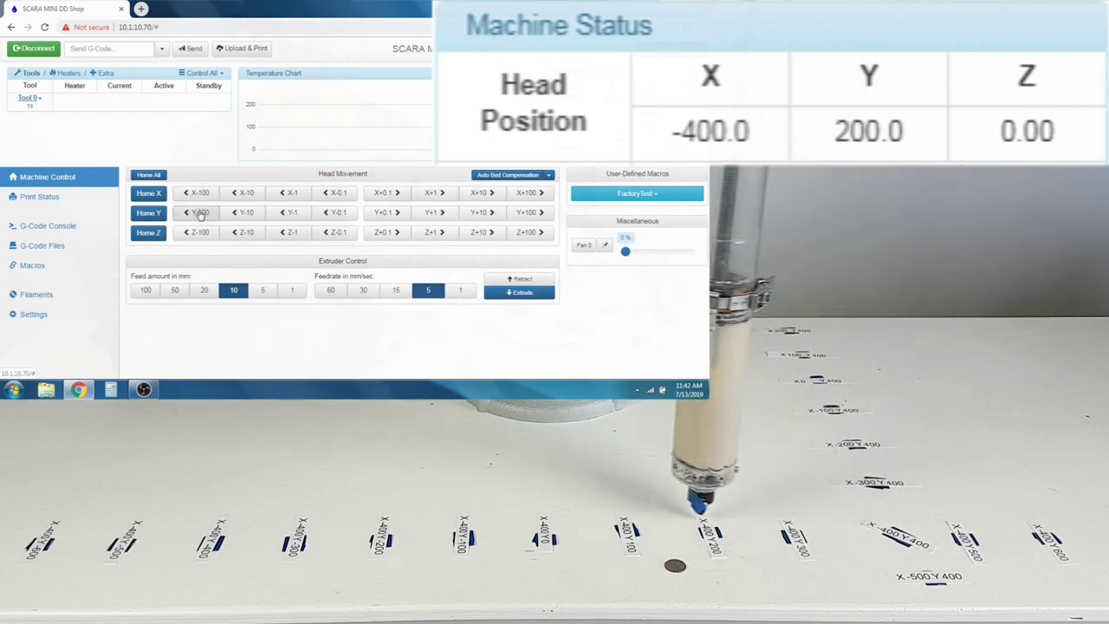
{"action": "left_click", "coordinate": [200, 213]}
{"action": "left_click", "coordinate": [199, 213]}
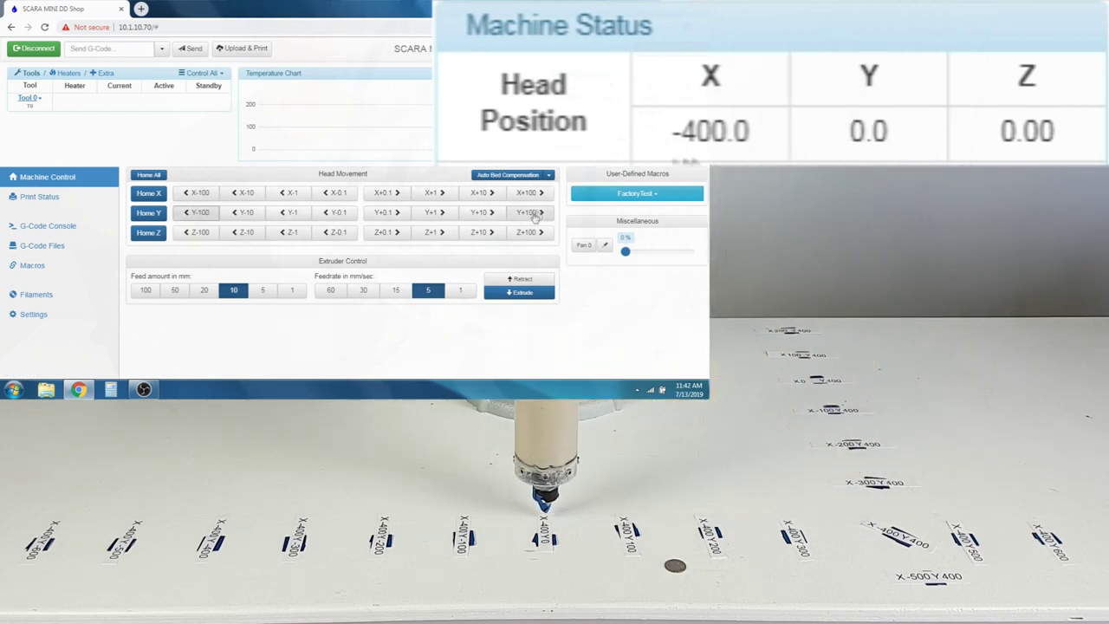
{"action": "left_click", "coordinate": [535, 217]}
{"action": "left_click", "coordinate": [535, 217]}
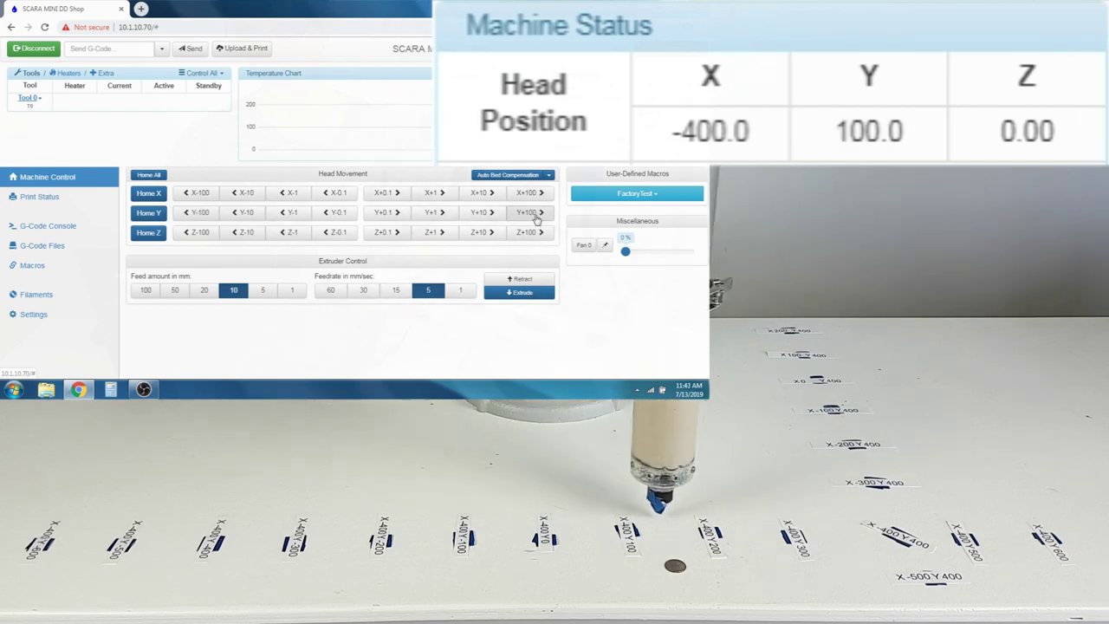
{"action": "left_click", "coordinate": [535, 216]}
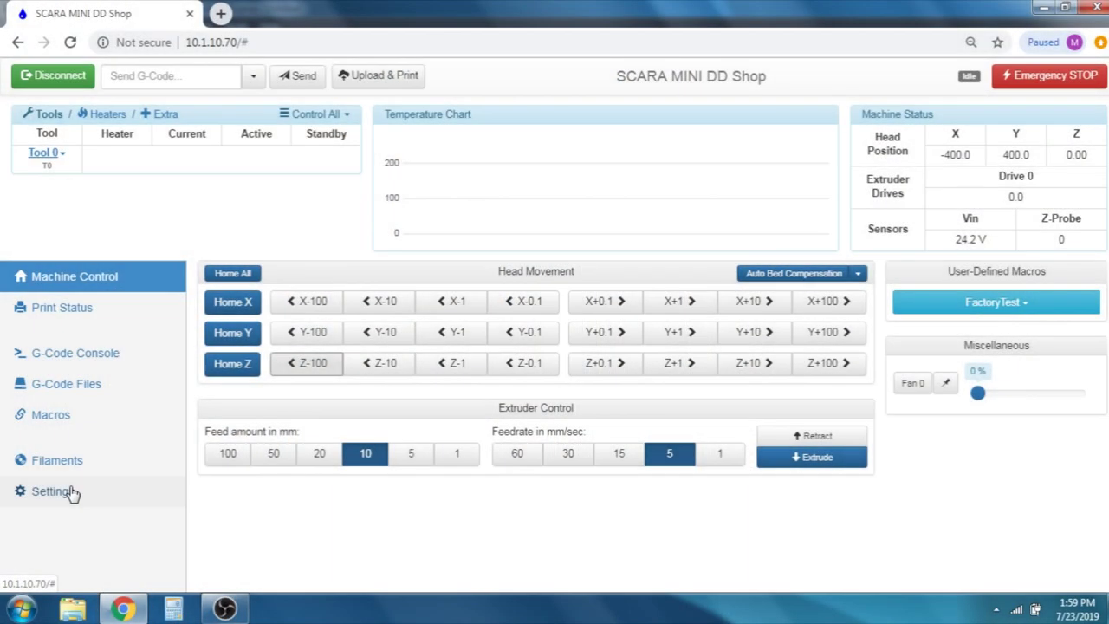
Change the M208 S0 line in config.g to a Z maximum travel of 500 and save
{"action": "left_click", "coordinate": [69, 492]}
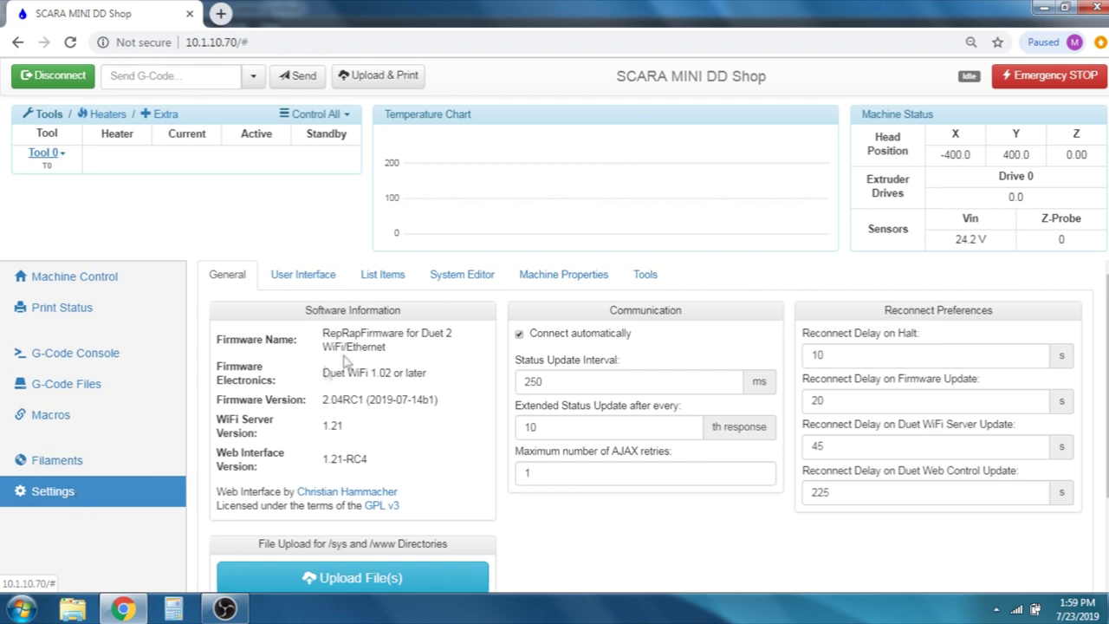
{"action": "left_click", "coordinate": [444, 278]}
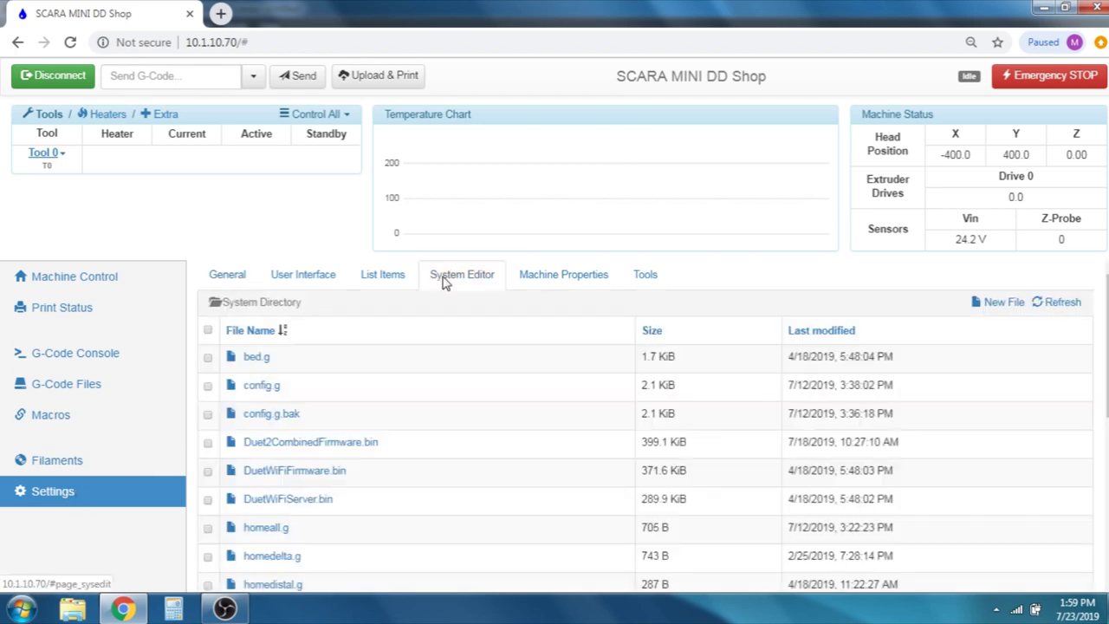
{"action": "left_click", "coordinate": [264, 388]}
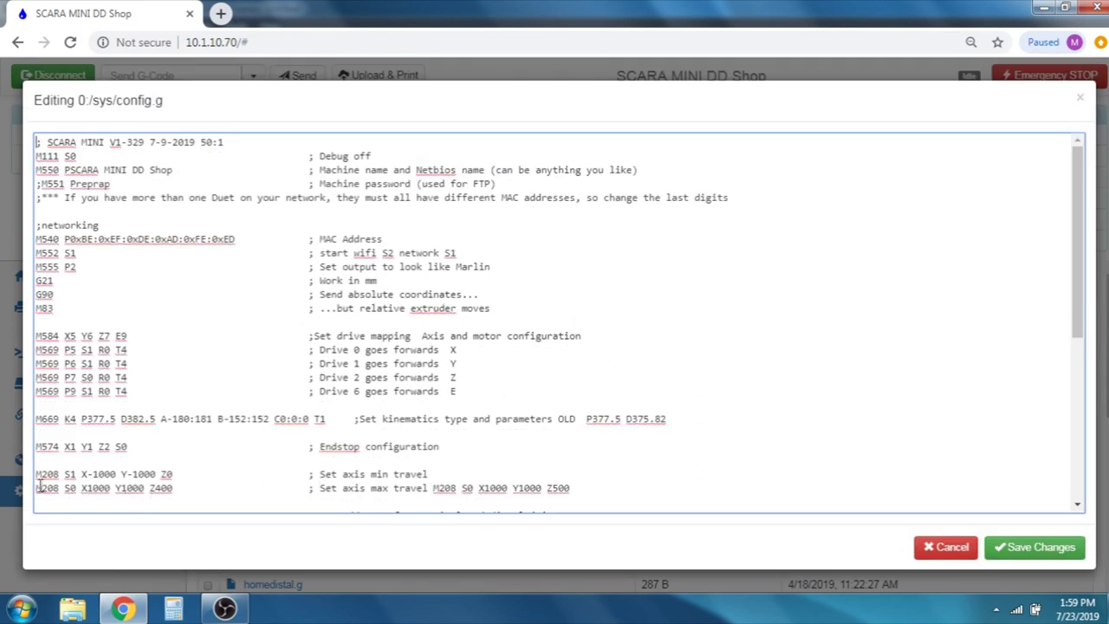
{"action": "left_click_drag", "start_coordinate": [37, 488], "coordinate": [149, 488]}
{"action": "left_click", "coordinate": [1014, 548]}
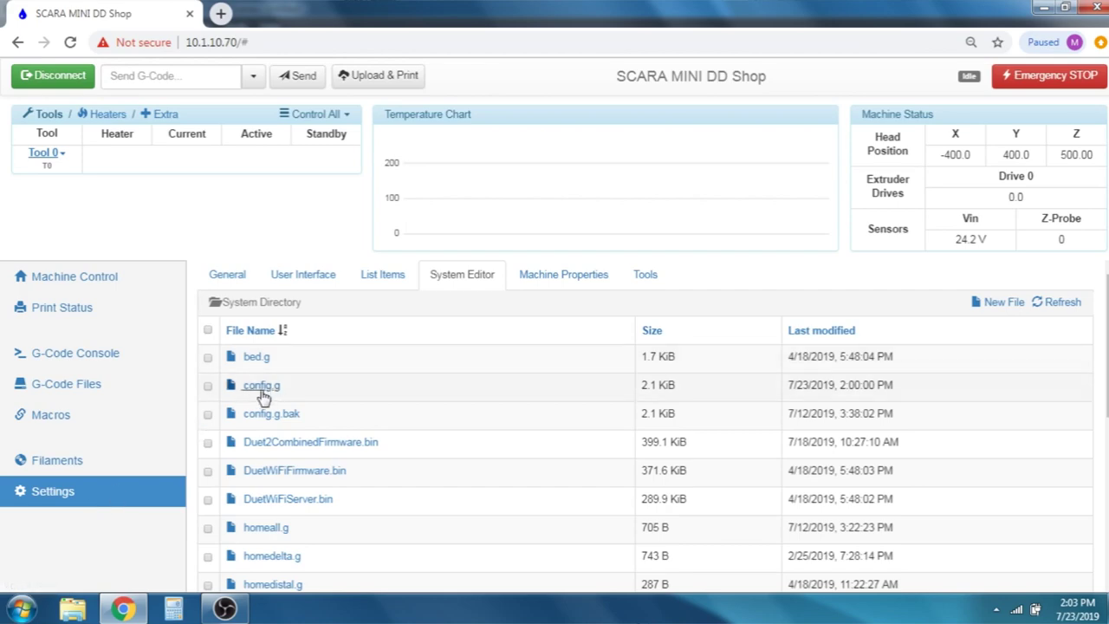
Reopen config.g and change the Z limit on the M208 S0 line from 500 to 200
{"action": "left_click", "coordinate": [262, 386]}
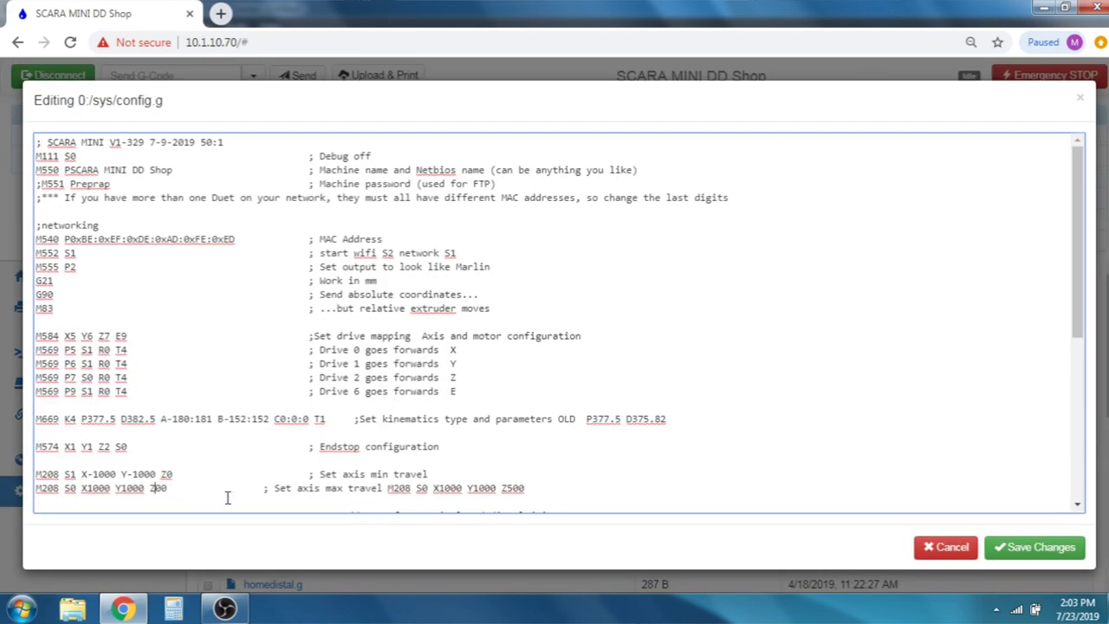
{"action": "key", "text": "BackSpace"}
{"action": "type", "text": "2"}
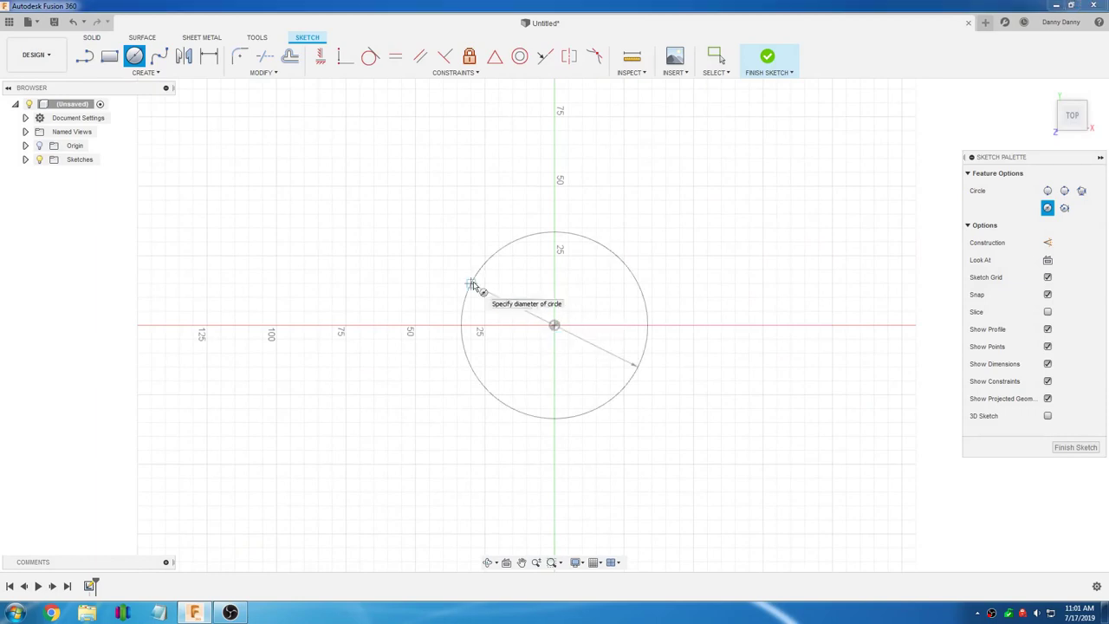
Finish a 100 mm circle sketch and extrude it into a disc
{"action": "type", "text": "100"}
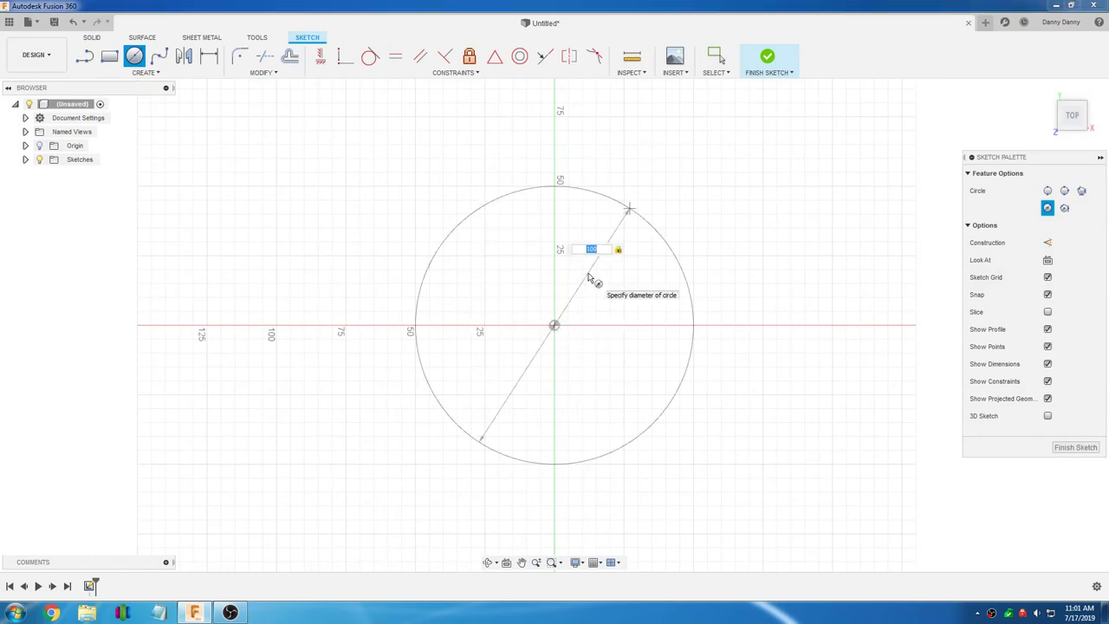
{"action": "key", "text": "Return"}
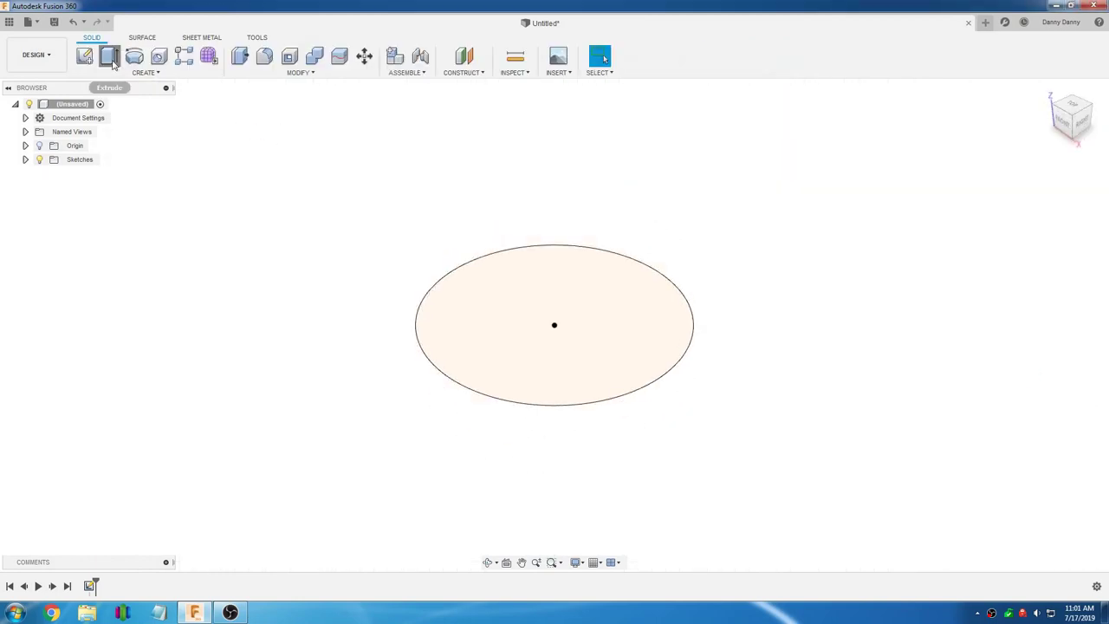
{"action": "left_click", "coordinate": [110, 57]}
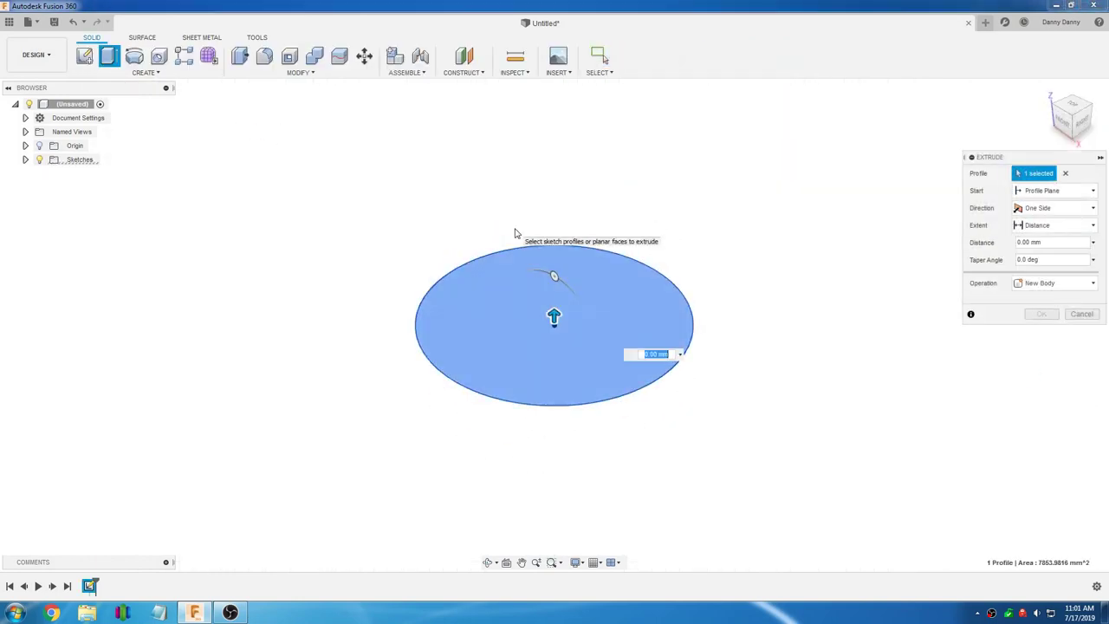
{"action": "key", "text": "Return"}
Send the disc body to Simplify3D via 3D Print with High refinement
{"action": "left_click", "coordinate": [41, 22]}
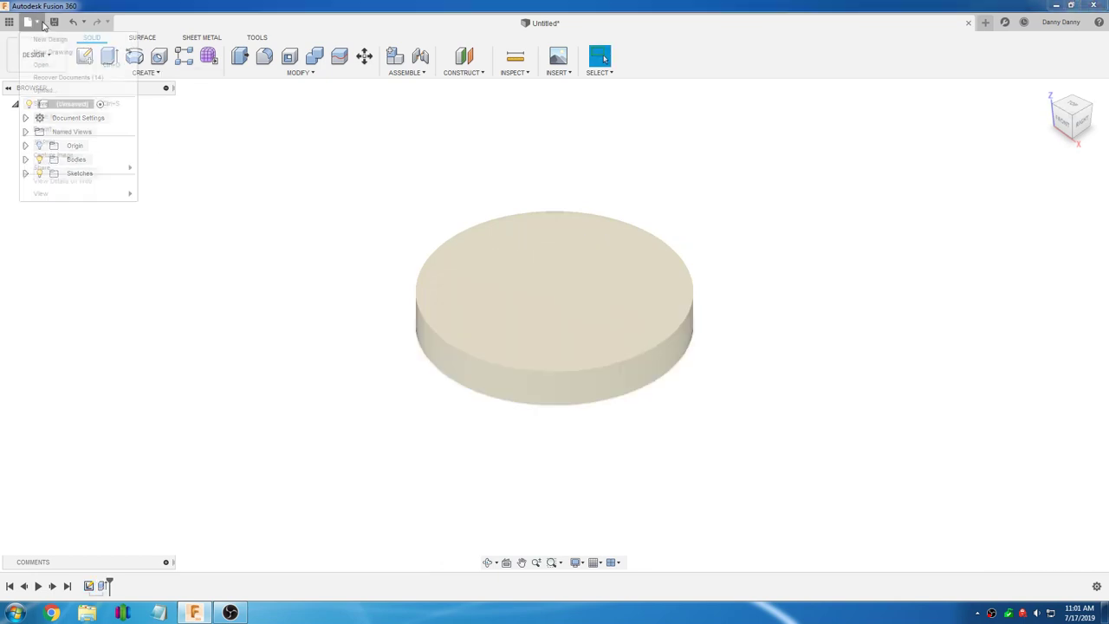
{"action": "left_click", "coordinate": [67, 142]}
{"action": "left_click", "coordinate": [651, 312]}
{"action": "left_click", "coordinate": [1092, 229]}
{"action": "left_click", "coordinate": [1065, 241]}
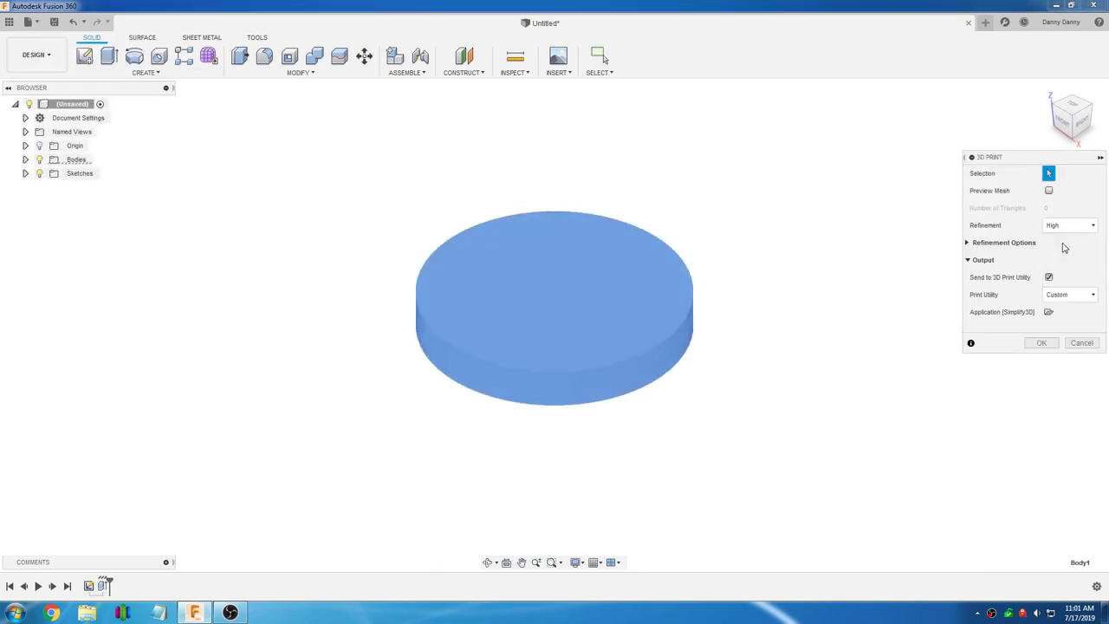
{"action": "left_click", "coordinate": [1042, 343]}
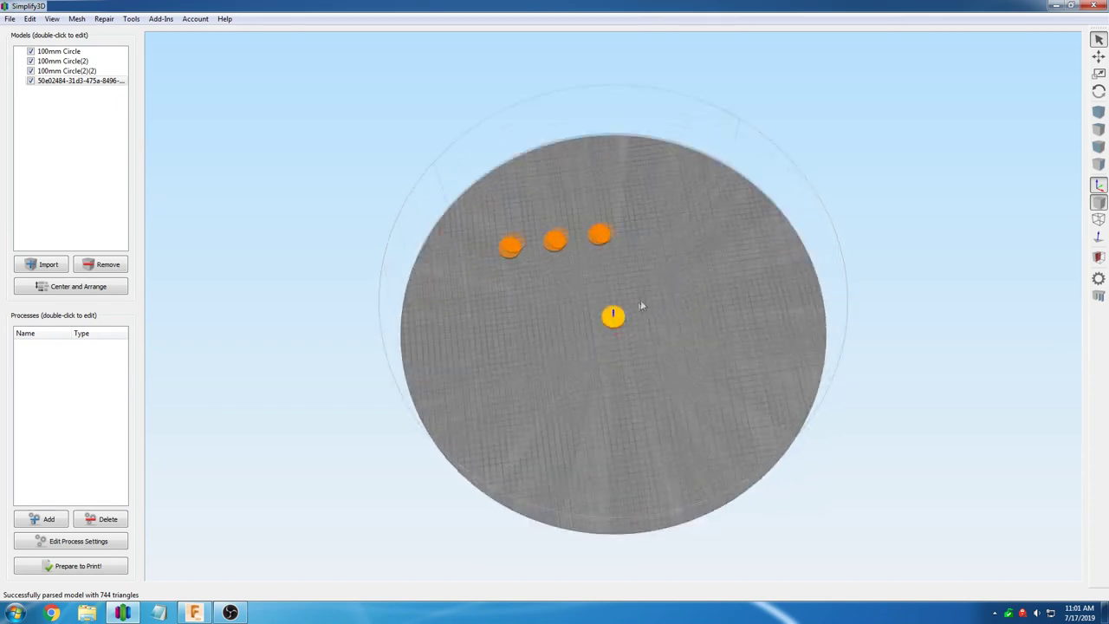
Delete the three old 100mm Circle models from the Models list
{"action": "left_click", "coordinate": [61, 71]}
{"action": "left_click", "coordinate": [59, 51], "text": "shift"}
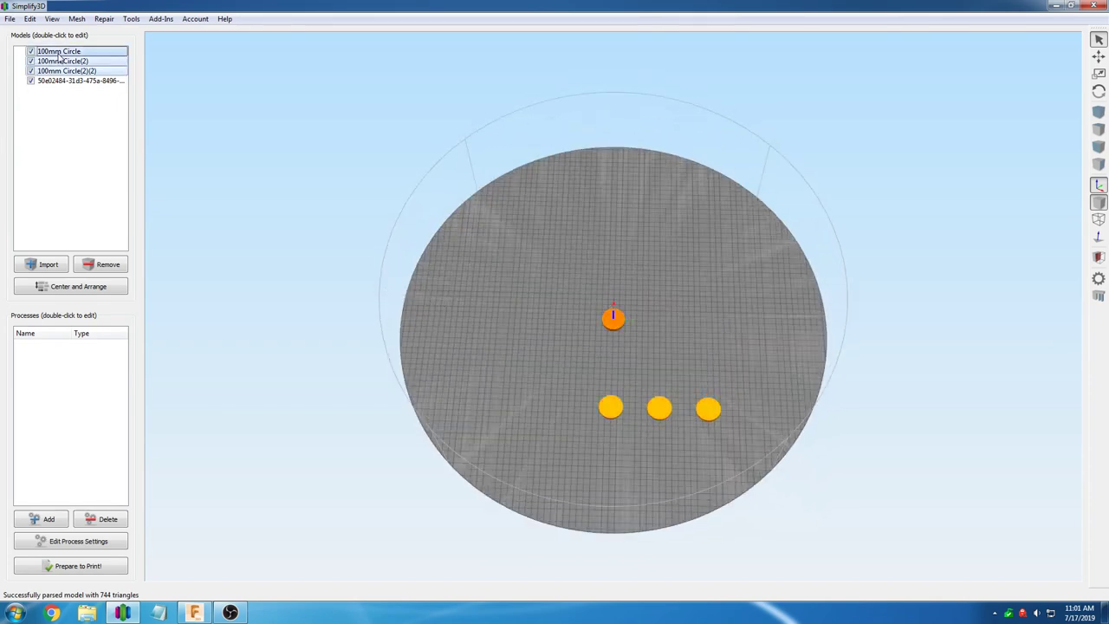
{"action": "key", "text": "Delete"}
Set X and Y offsets for 100mm Circle, Circle(2) and Circle(3) to space them in a row
{"action": "double_click", "coordinate": [59, 52]}
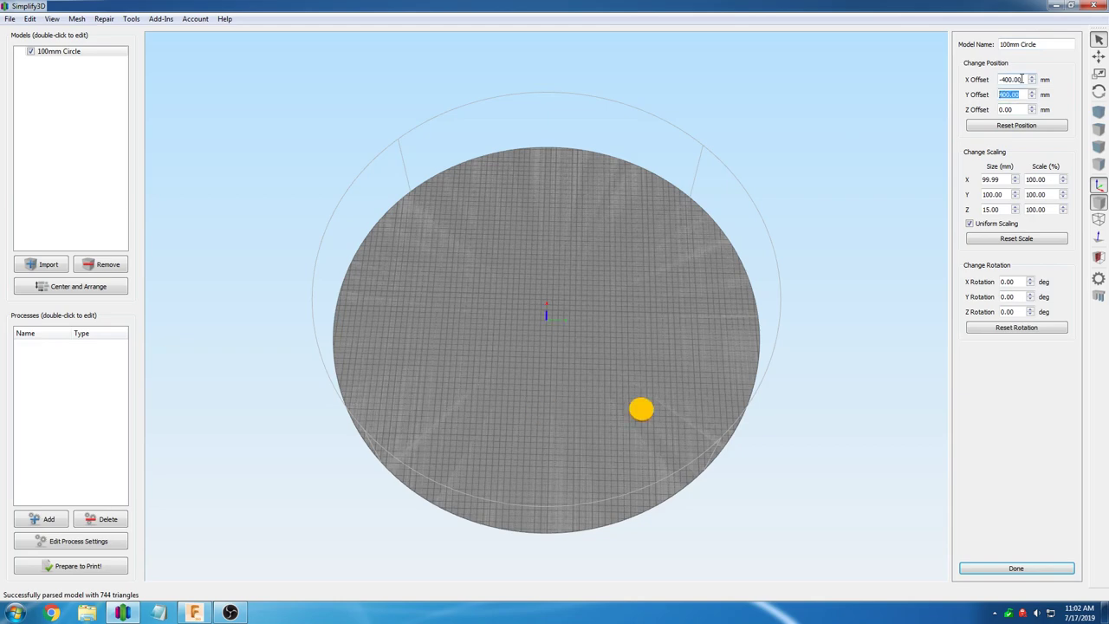
{"action": "left_click", "coordinate": [96, 122]}
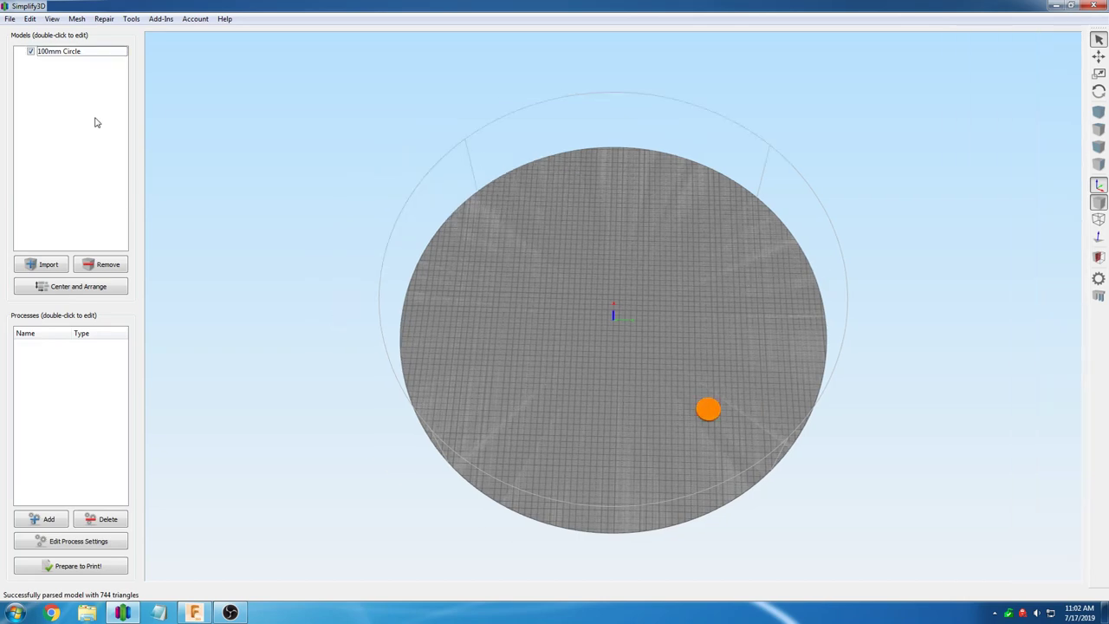
{"action": "double_click", "coordinate": [100, 62]}
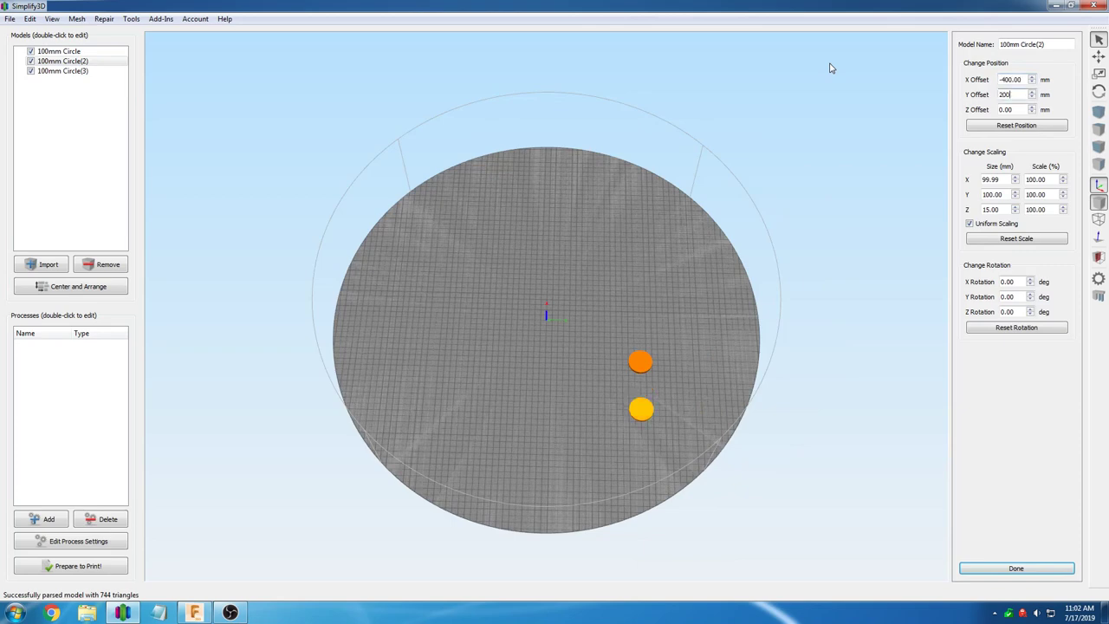
{"action": "left_click", "coordinate": [95, 74]}
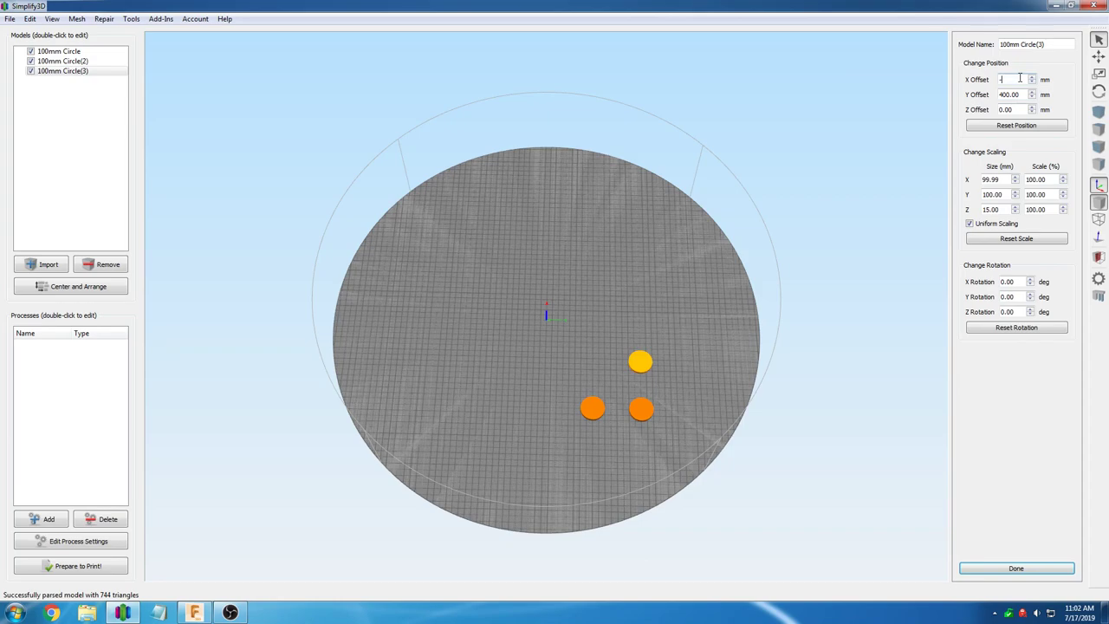
{"action": "scroll", "coordinate": [593, 405], "scroll_direction": "up", "scroll_amount": 5}
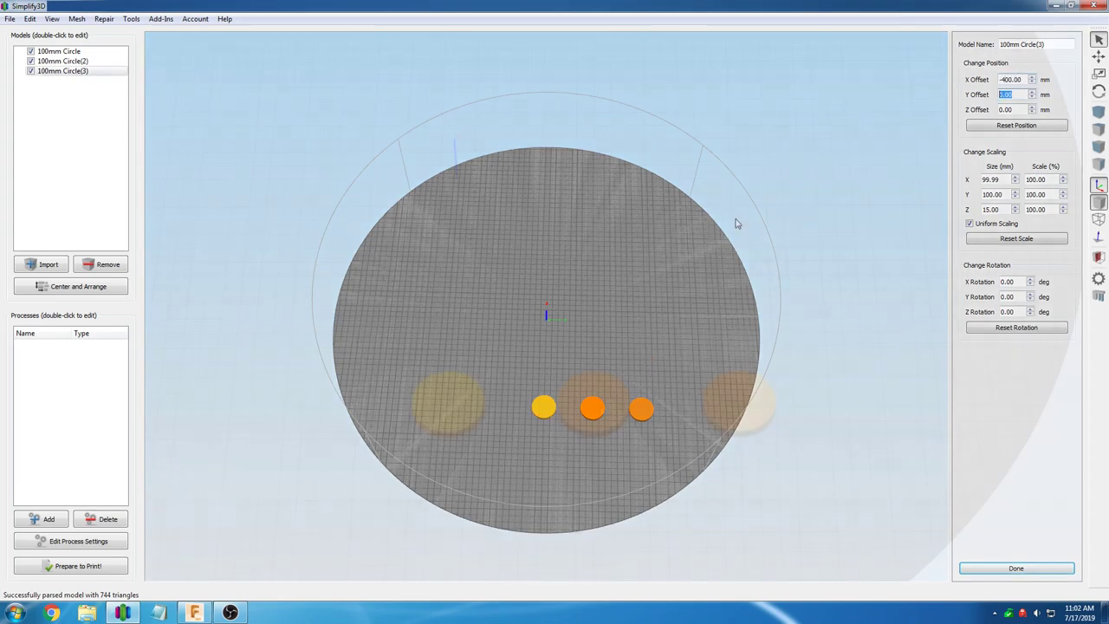
{"action": "left_click", "coordinate": [593, 401]}
{"action": "left_click", "coordinate": [736, 405]}
Hide Circle(2) and Circle(3), then add Process1 for the first 100mm Circle
{"action": "left_click", "coordinate": [562, 396]}
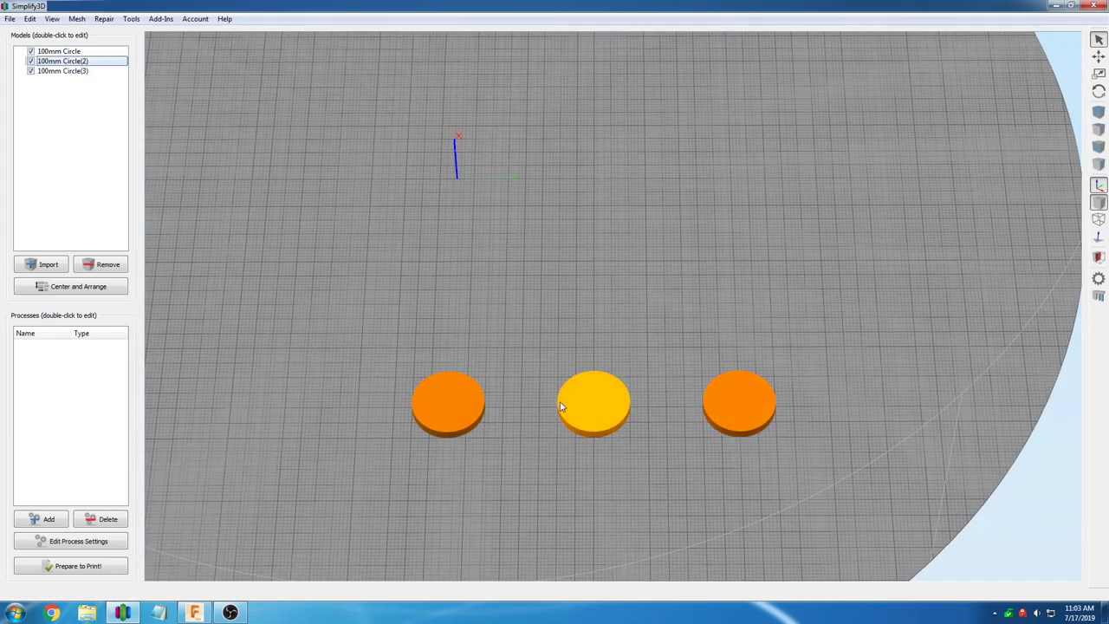
{"action": "left_click", "coordinate": [451, 405]}
{"action": "left_click", "coordinate": [51, 52]}
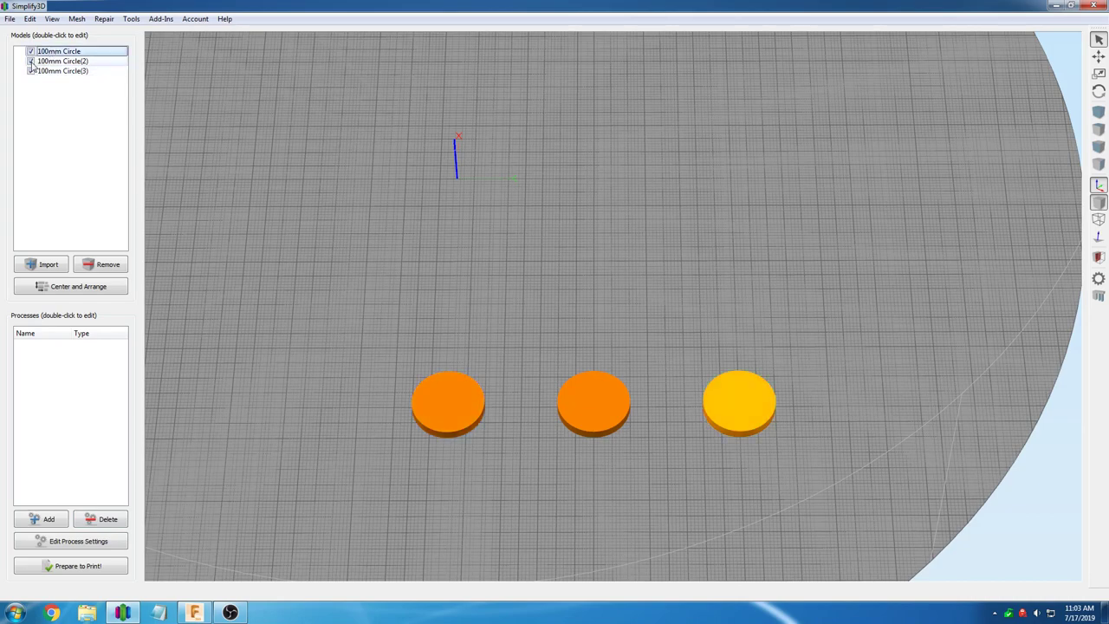
{"action": "left_click", "coordinate": [31, 61]}
{"action": "left_click", "coordinate": [30, 70]}
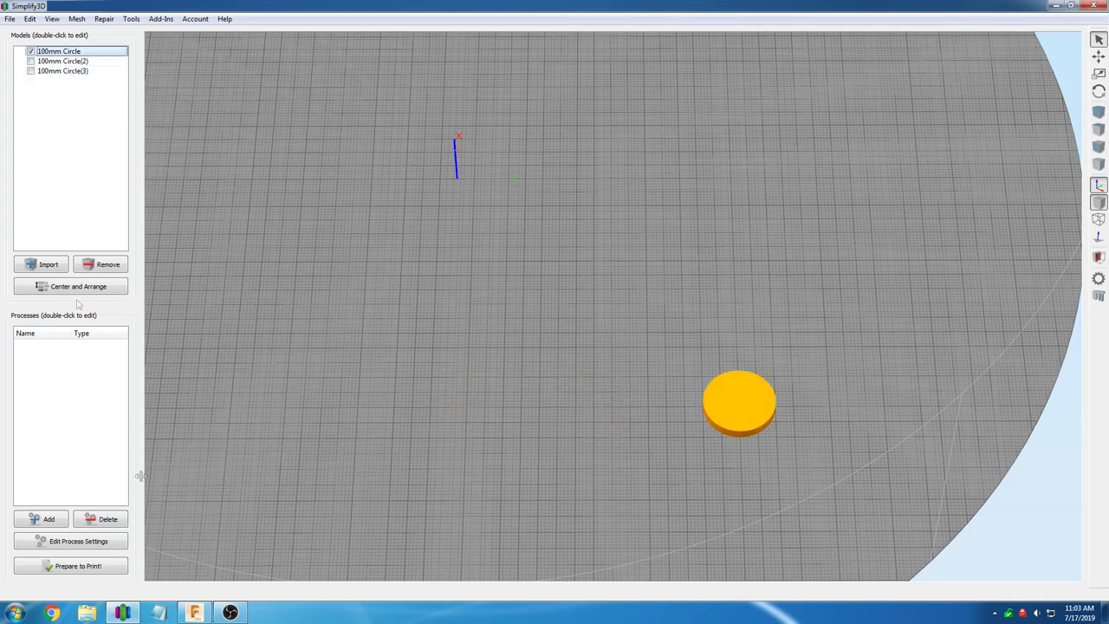
{"action": "left_click", "coordinate": [48, 519]}
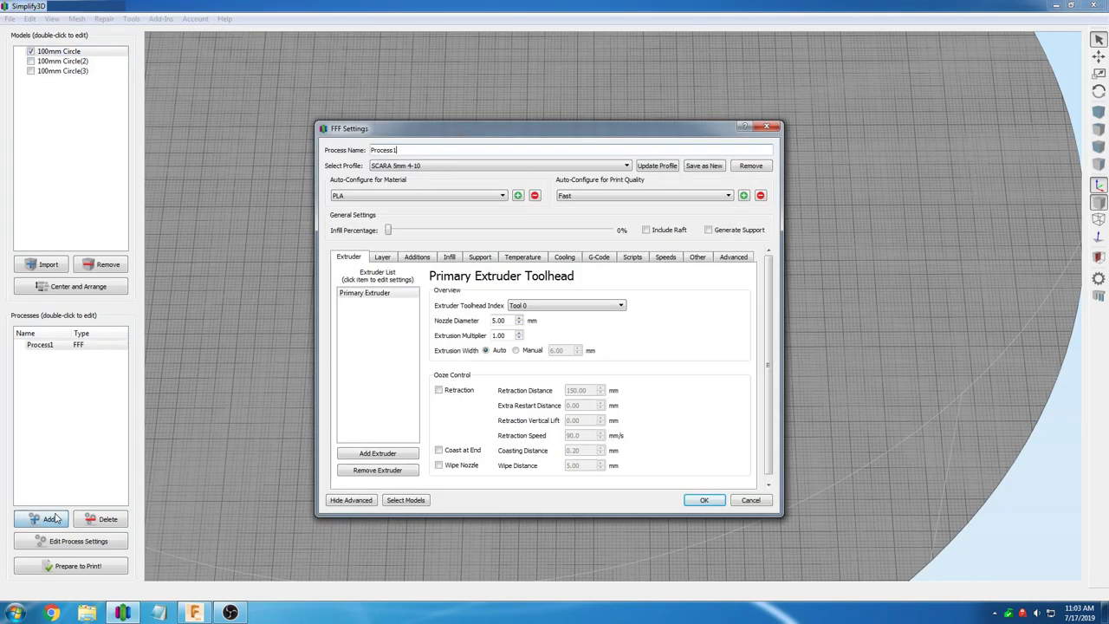
{"action": "left_click", "coordinate": [701, 501]}
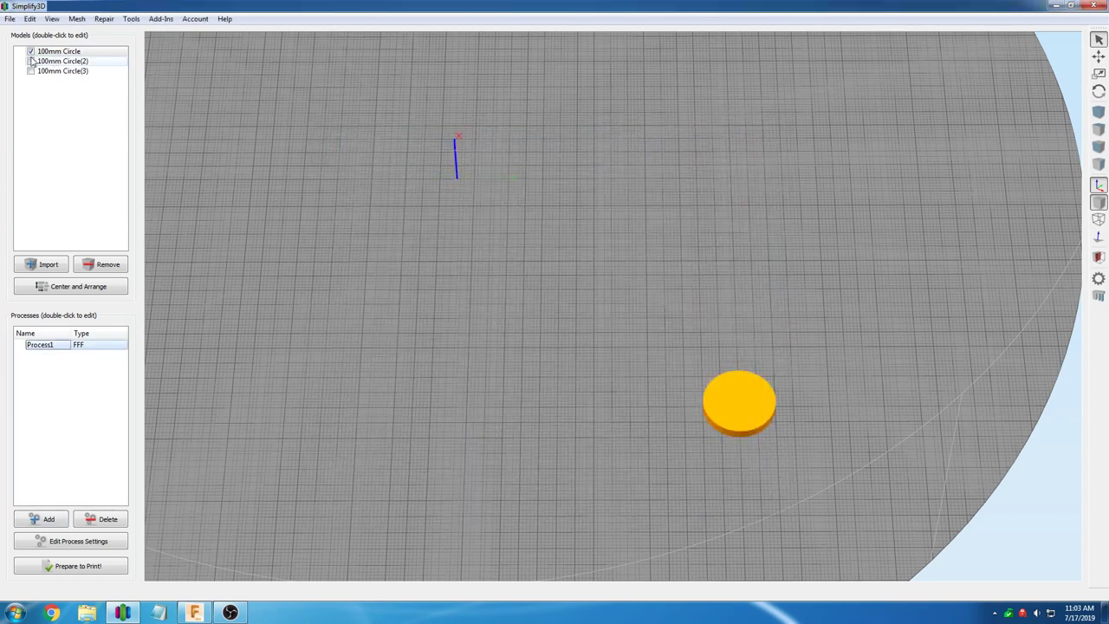
Add Process2 for Circle(2) and Process3 for Circle(3), then show the circles again
{"action": "left_click", "coordinate": [30, 52]}
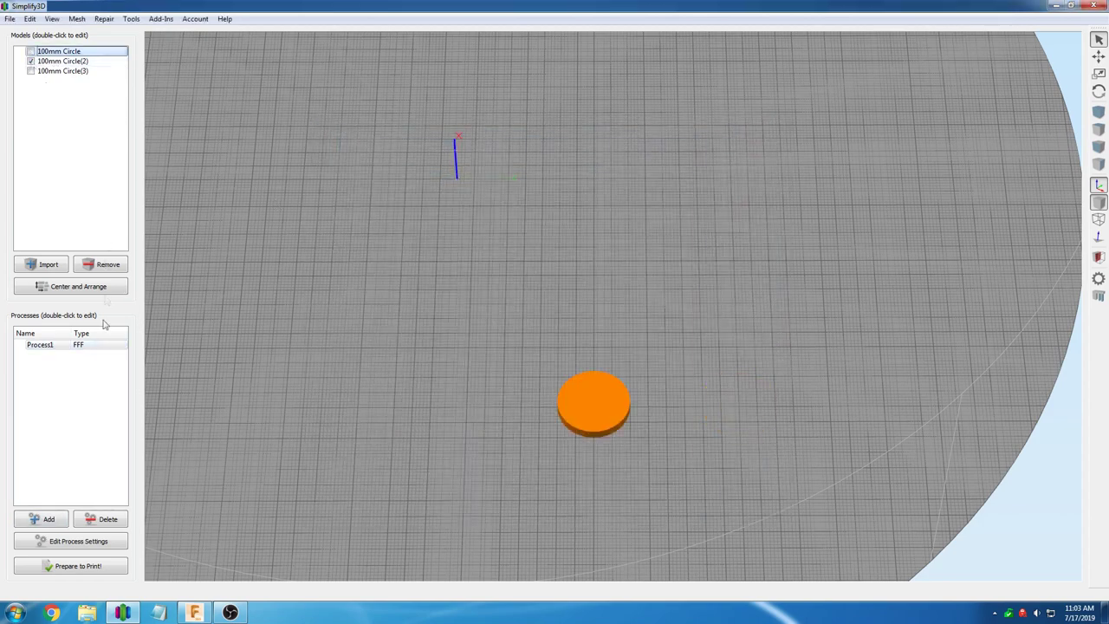
{"action": "left_click", "coordinate": [49, 519]}
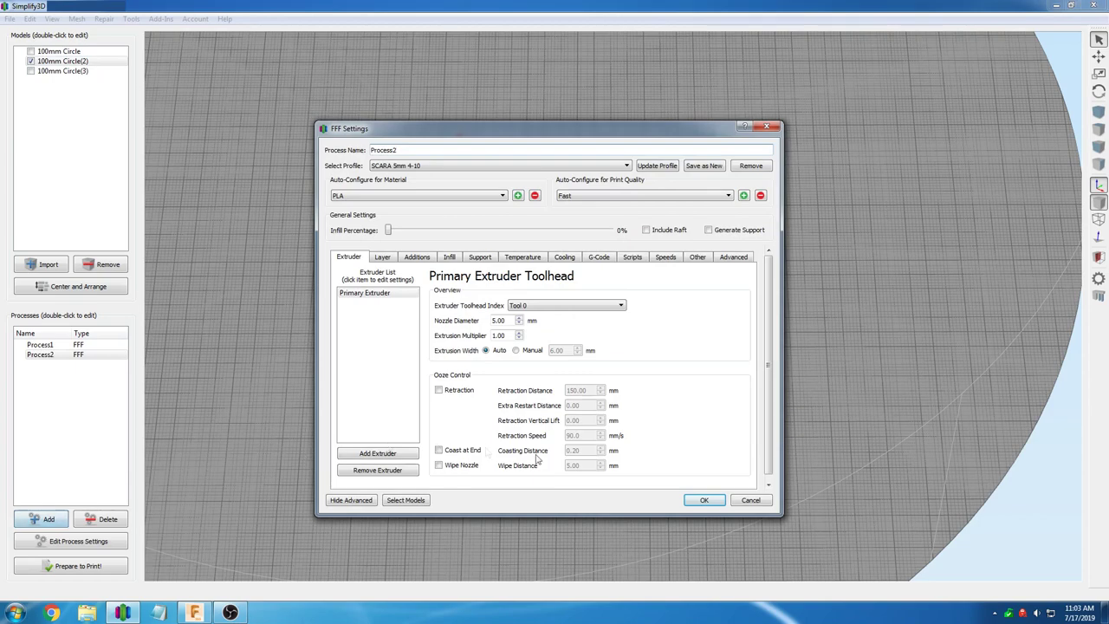
{"action": "left_click", "coordinate": [703, 501]}
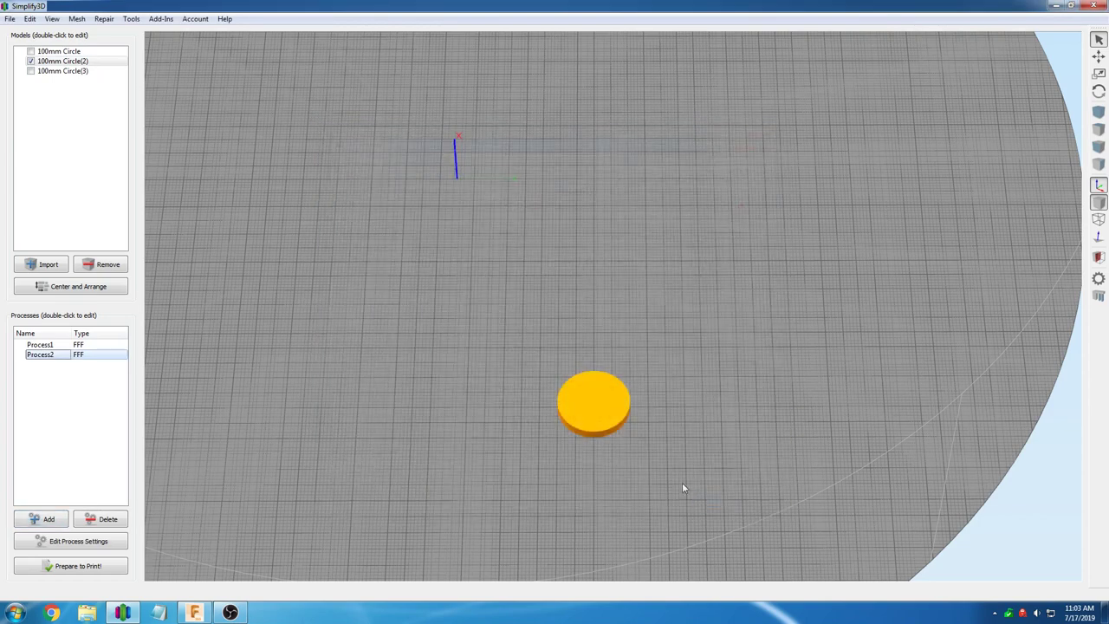
{"action": "left_click", "coordinate": [30, 61]}
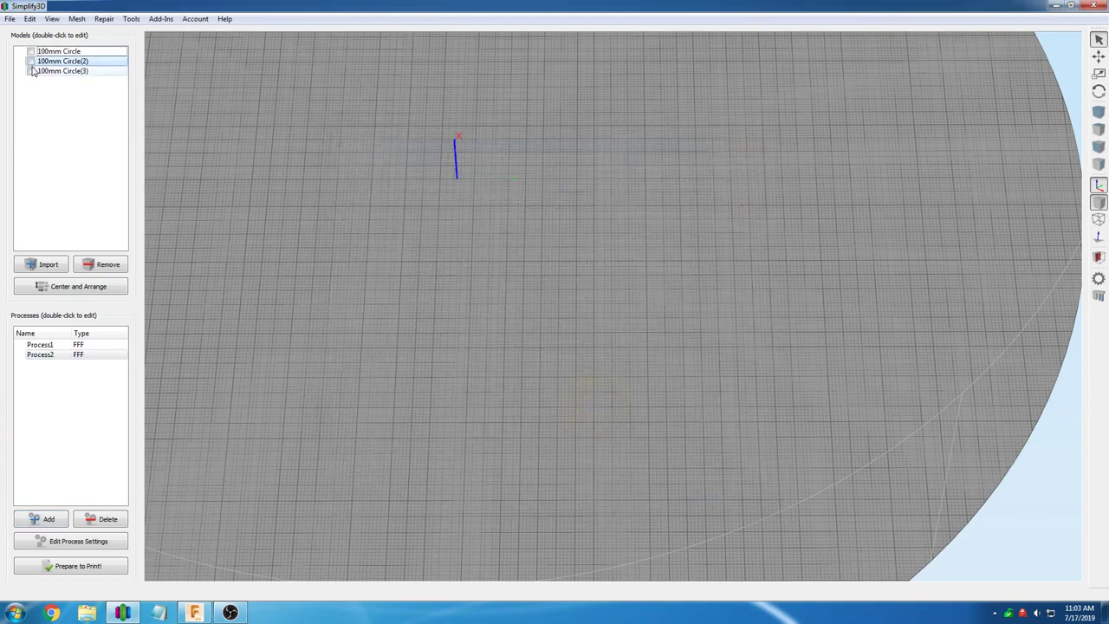
{"action": "left_click", "coordinate": [39, 520]}
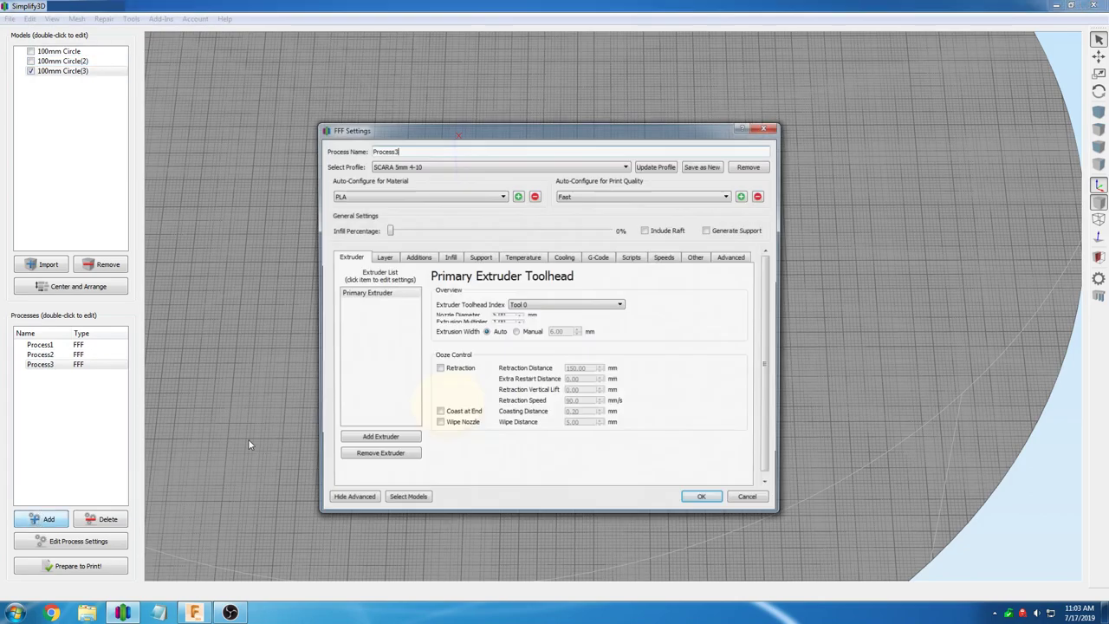
{"action": "left_click", "coordinate": [703, 501]}
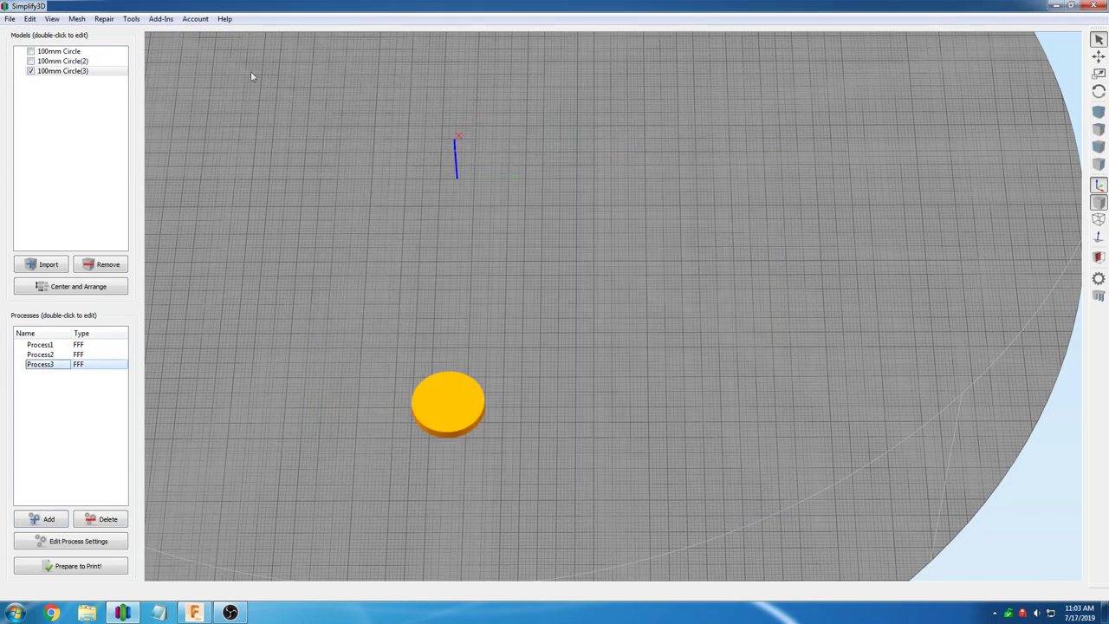
{"action": "left_click", "coordinate": [31, 62]}
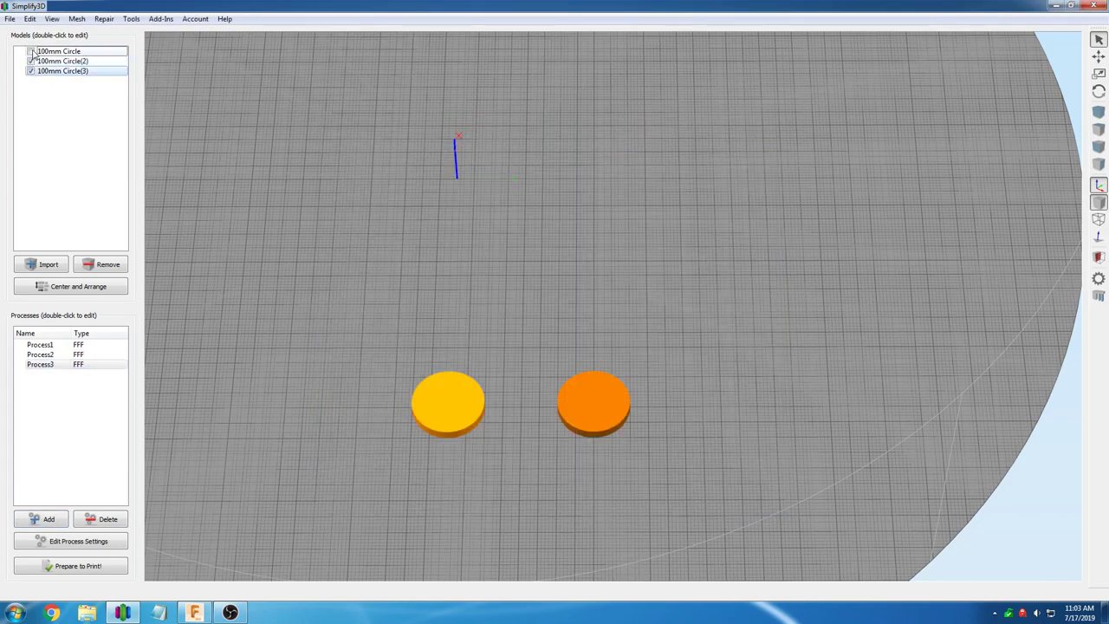
{"action": "left_click", "coordinate": [83, 570]}
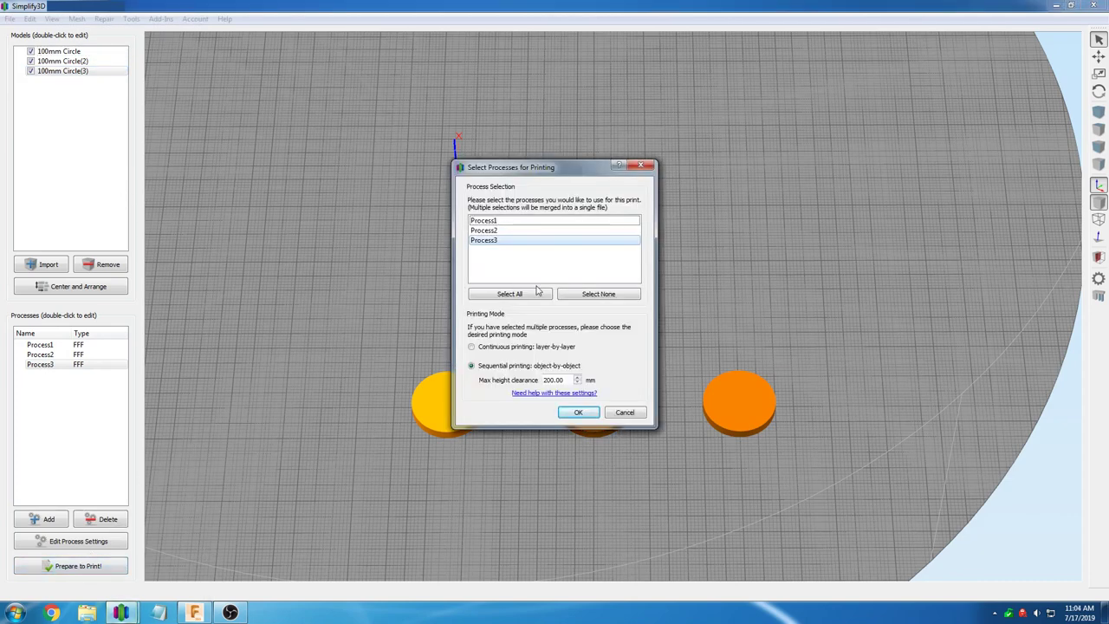
Slice all three processes with sequential (object-by-object) printing and preview the ring toolpaths
{"action": "left_click", "coordinate": [522, 298]}
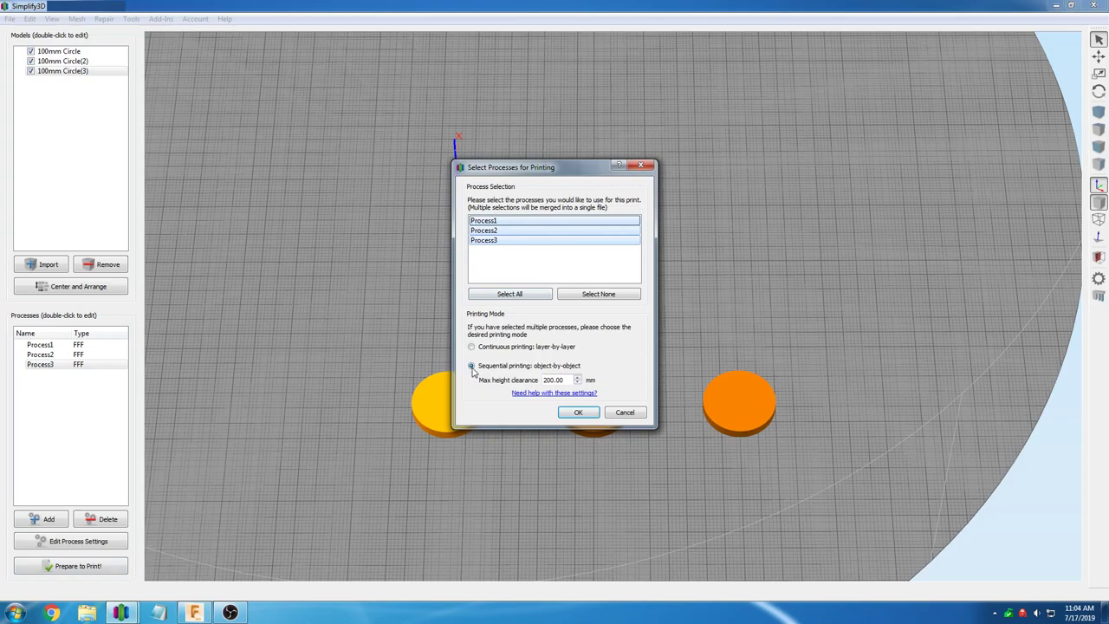
{"action": "left_click", "coordinate": [472, 368]}
{"action": "left_click", "coordinate": [576, 413]}
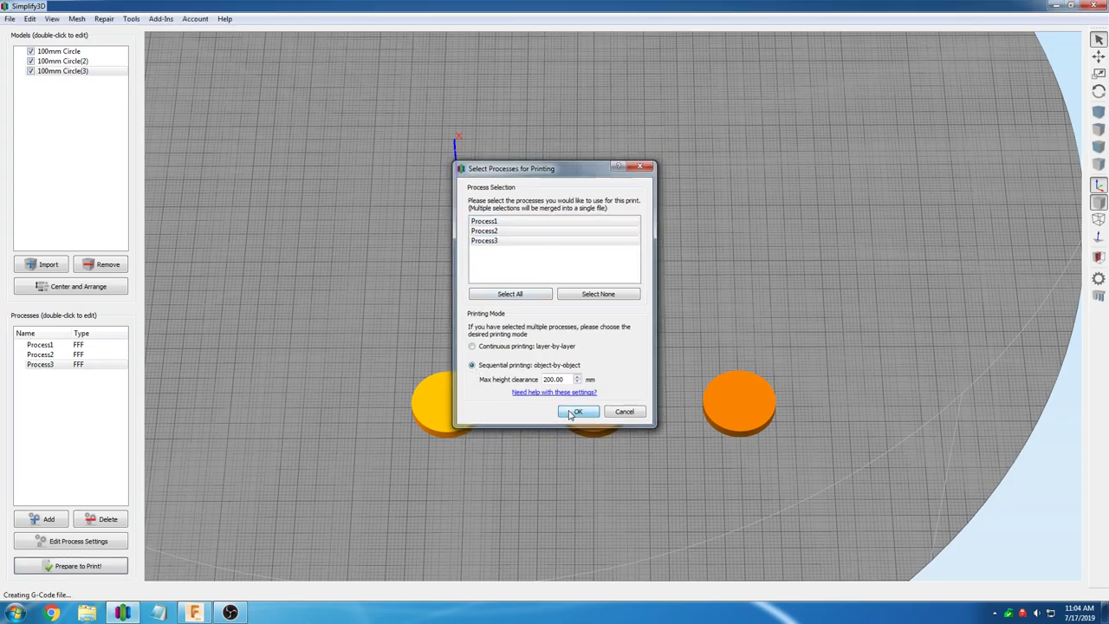
{"action": "left_click_drag", "start_coordinate": [567, 422], "coordinate": [562, 333]}
{"action": "scroll", "coordinate": [562, 333], "scroll_direction": "up", "scroll_amount": 3}
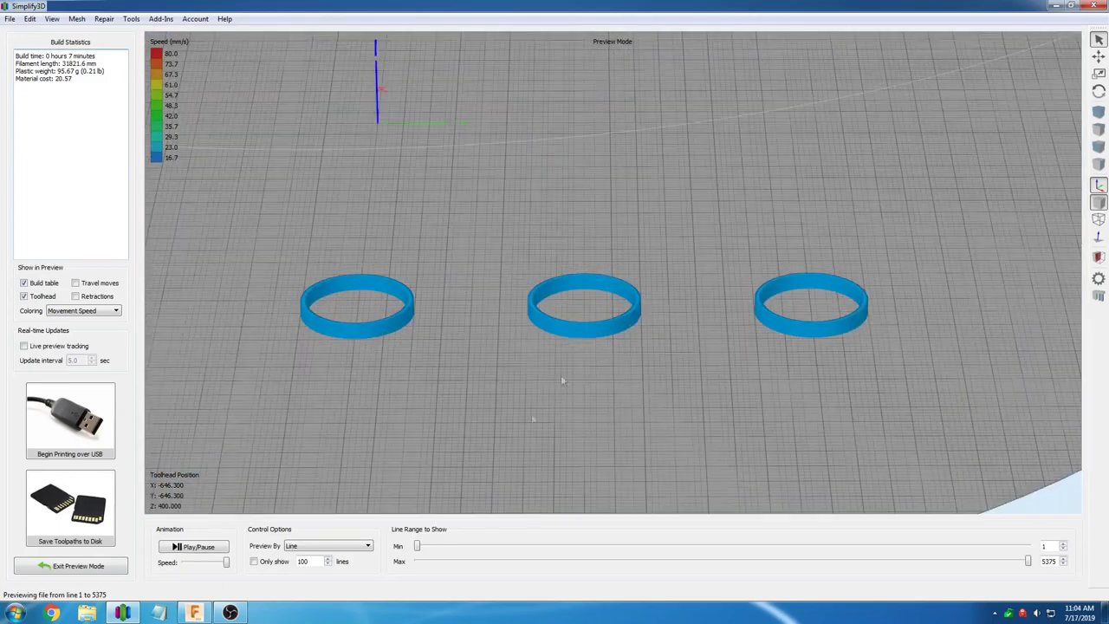
{"action": "left_click", "coordinate": [196, 547]}
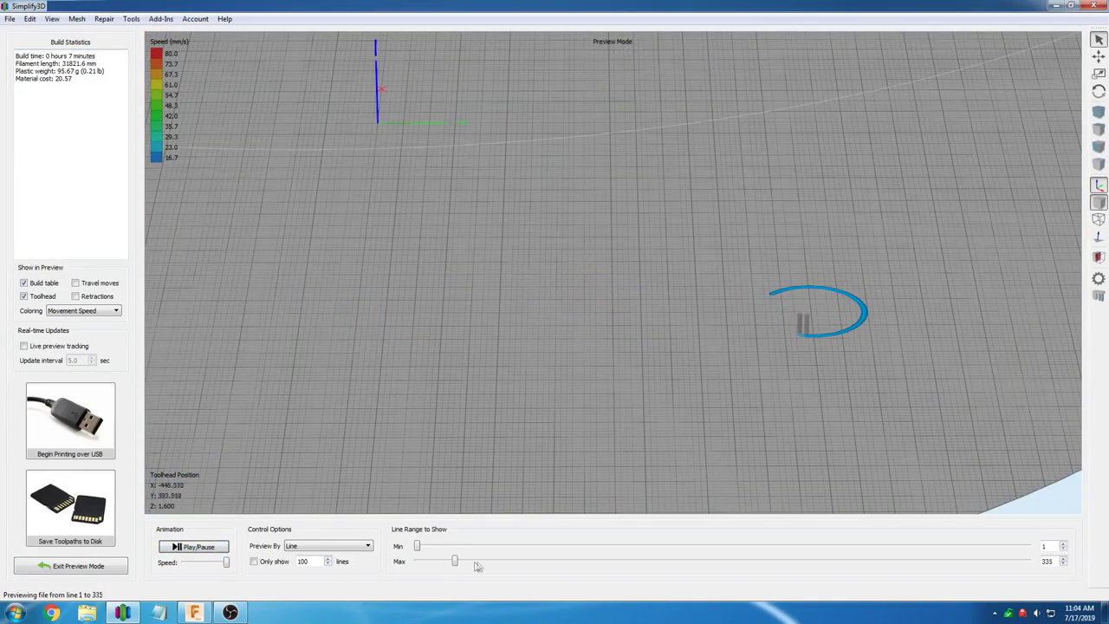
{"action": "left_click_drag", "start_coordinate": [472, 565], "coordinate": [1031, 580]}
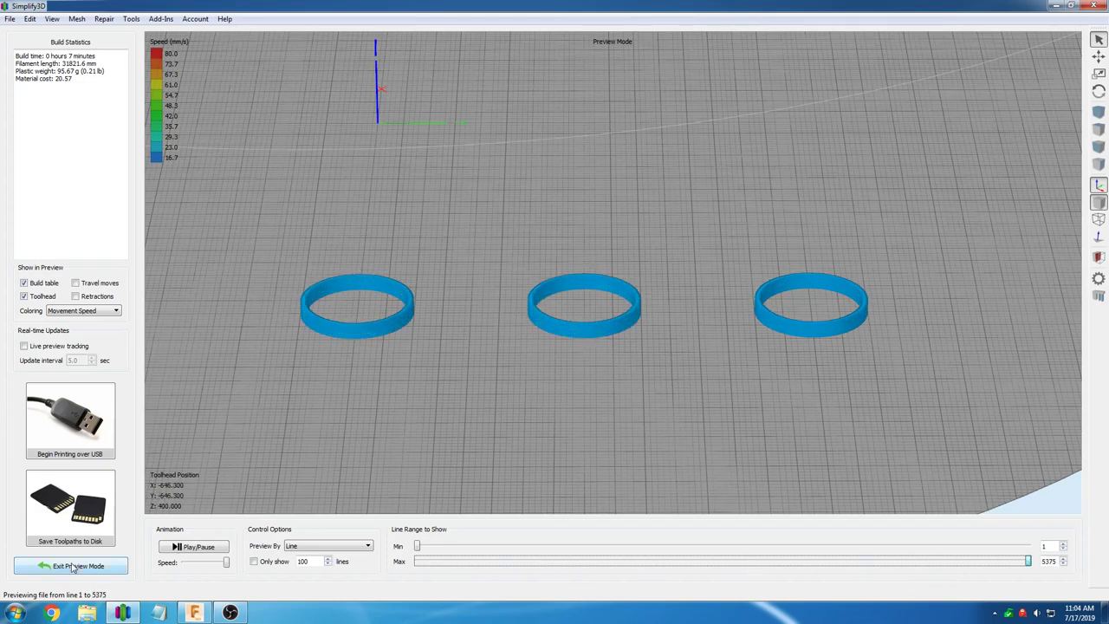
{"action": "scroll", "coordinate": [450, 373], "scroll_direction": "down", "scroll_amount": 6}
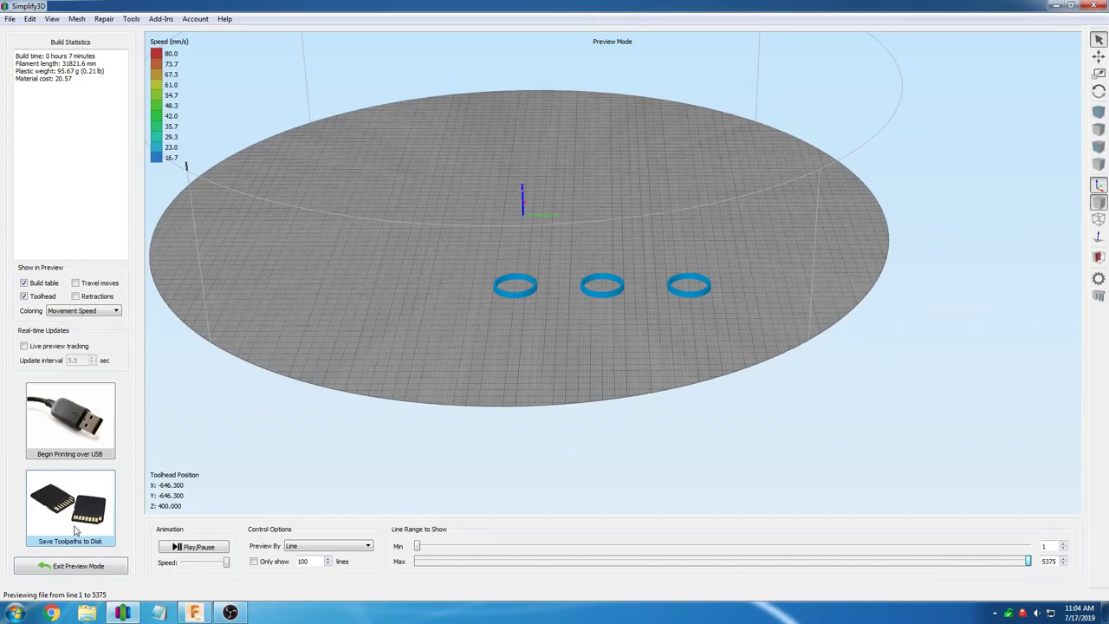
Save the toolpaths as 100mm Circle x3 G-code and switch to Duet Web Control
{"action": "left_click", "coordinate": [76, 530]}
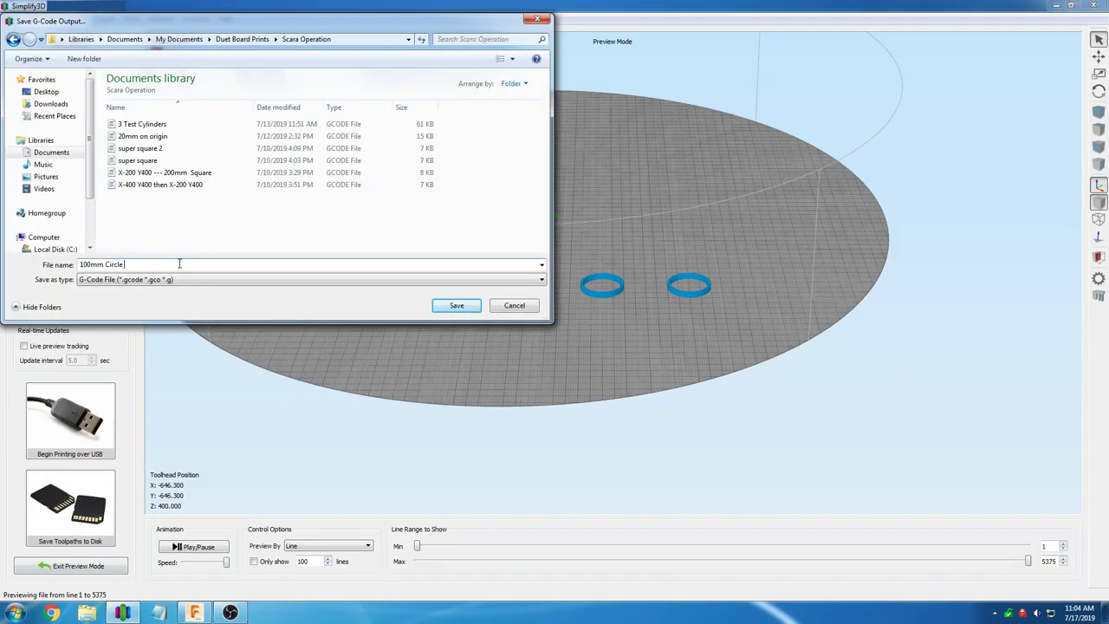
{"action": "left_click", "coordinate": [459, 306]}
{"action": "left_click", "coordinate": [51, 613]}
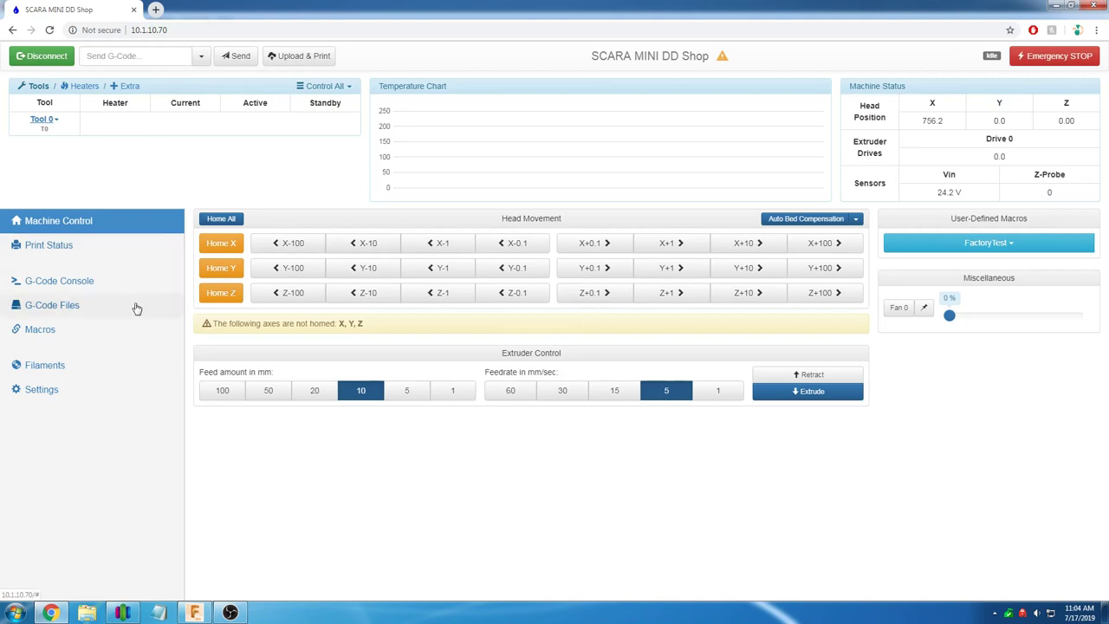
Upload 100mm Circle x3.gcode to the printer's G-code files and select it for printing
{"action": "left_click", "coordinate": [136, 309]}
{"action": "left_click", "coordinate": [976, 220]}
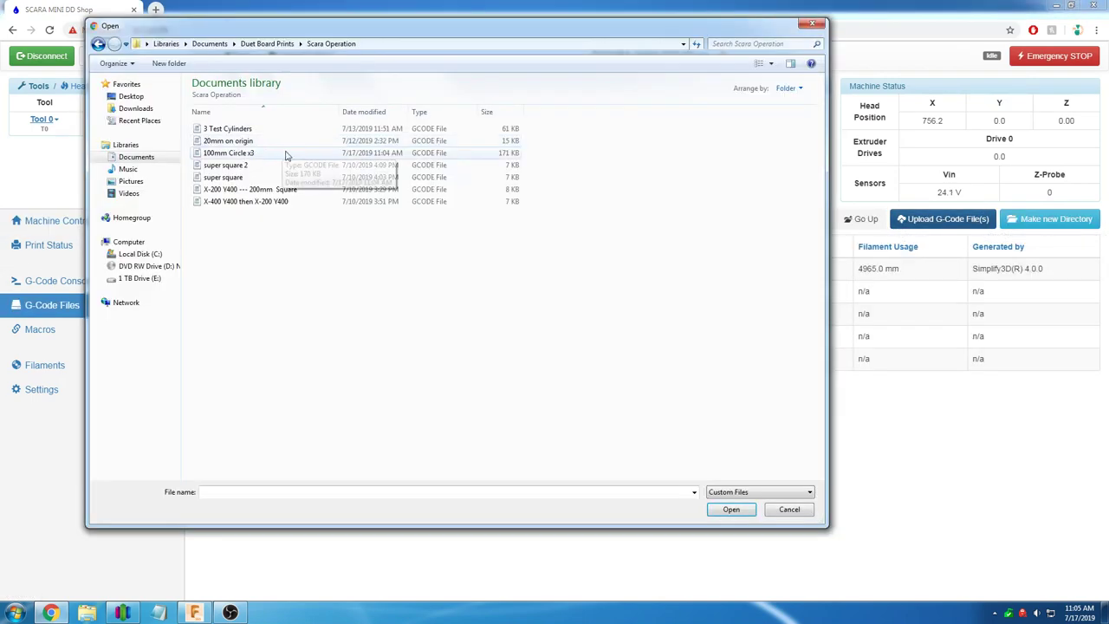
{"action": "left_click", "coordinate": [316, 156]}
{"action": "left_click", "coordinate": [732, 510]}
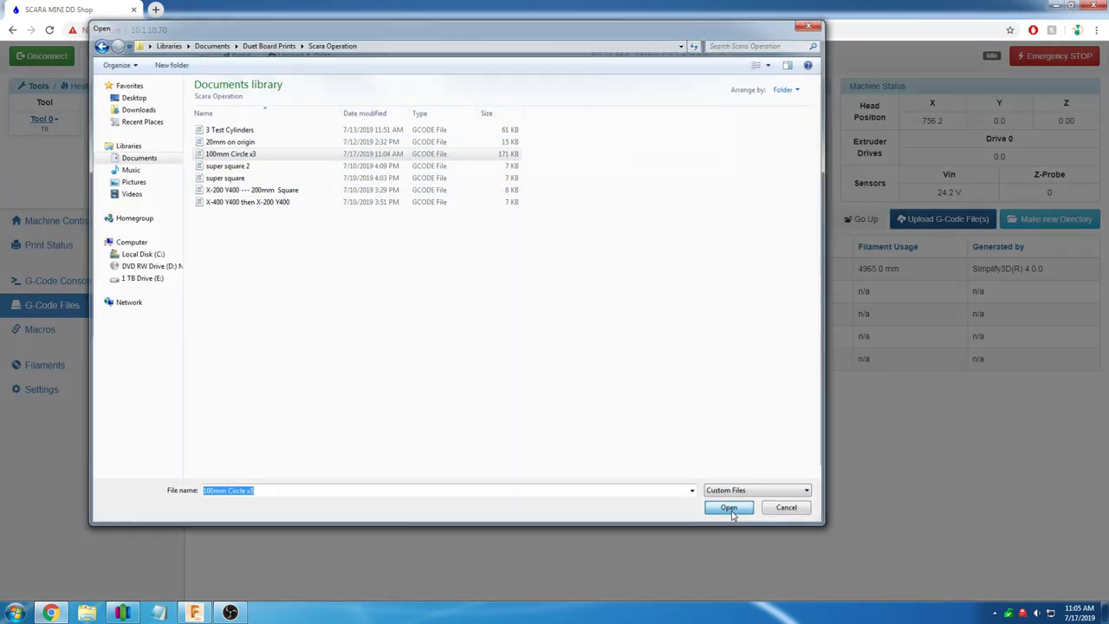
{"action": "left_click", "coordinate": [694, 165]}
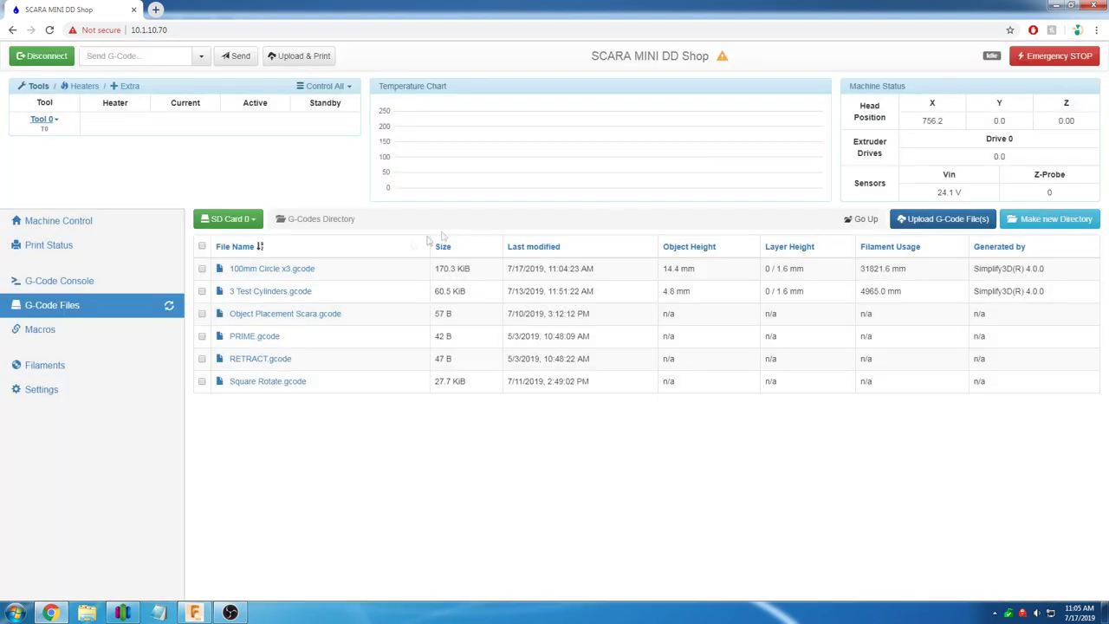
{"action": "left_click", "coordinate": [290, 270]}
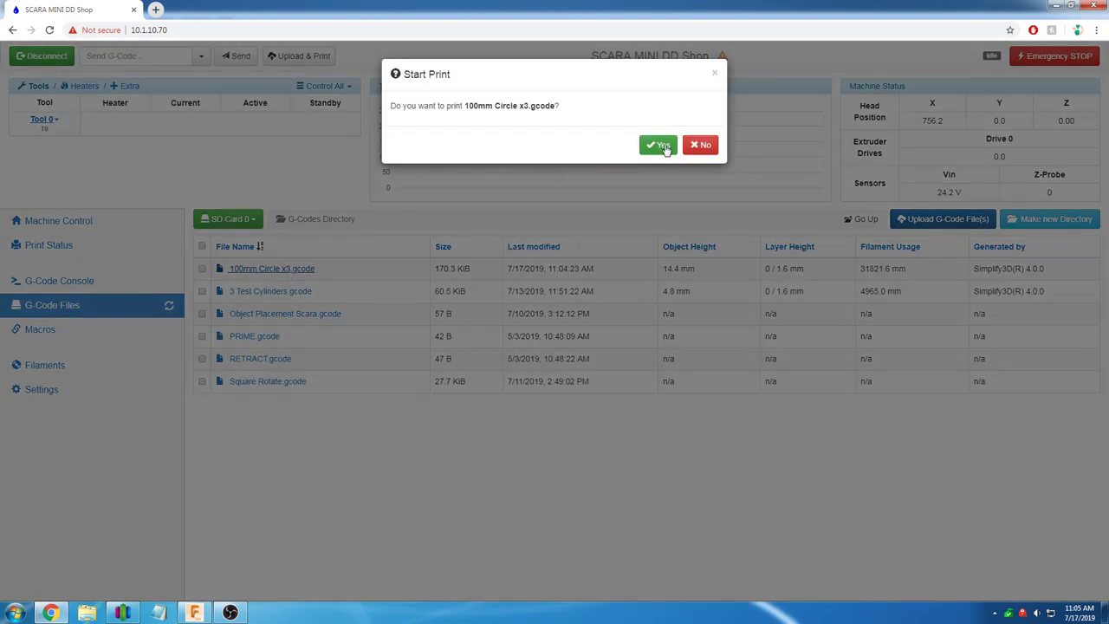